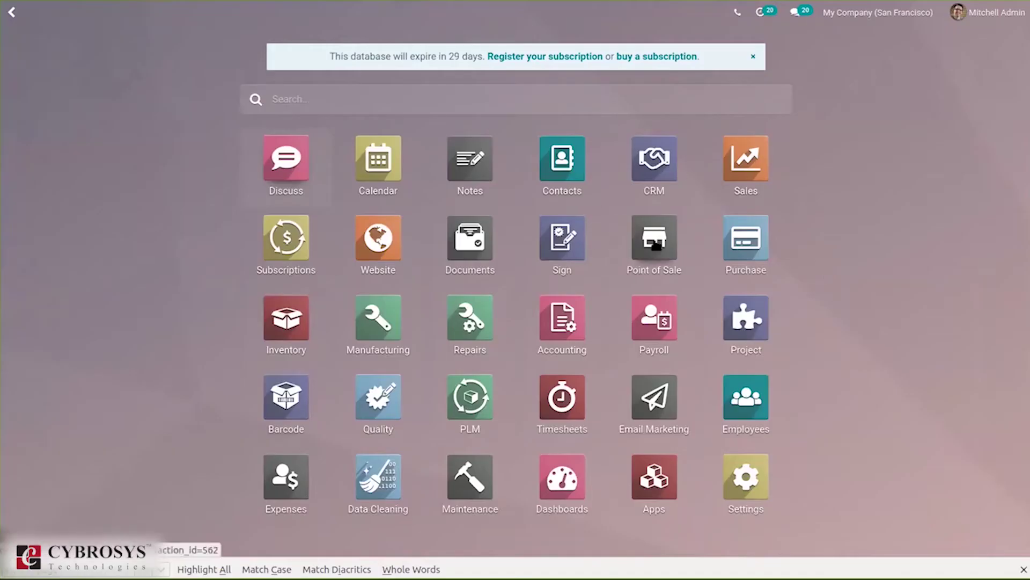
Open the list of loyalty programs in Point of Sale.
left_click(654, 246)
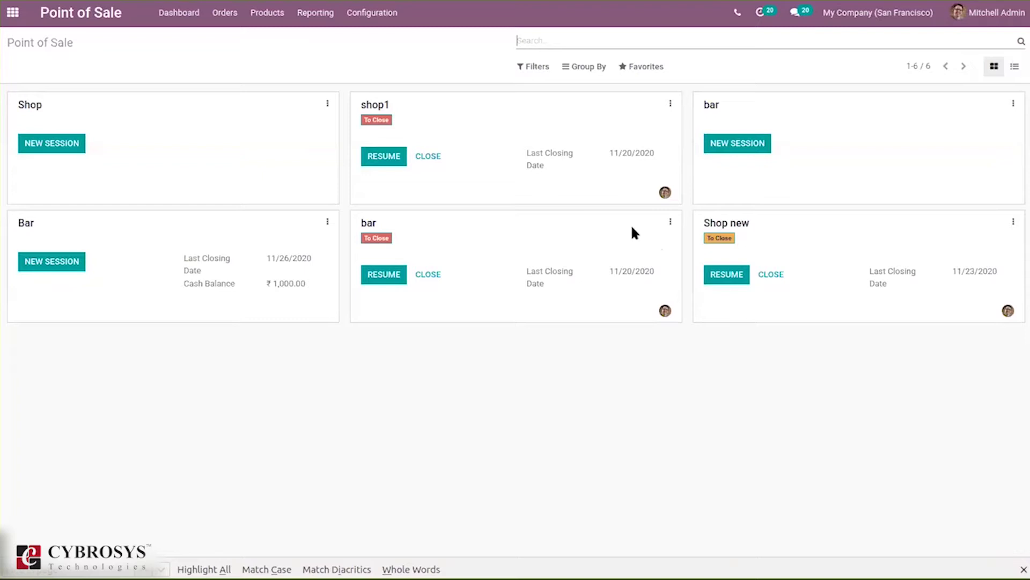
left_click(265, 14)
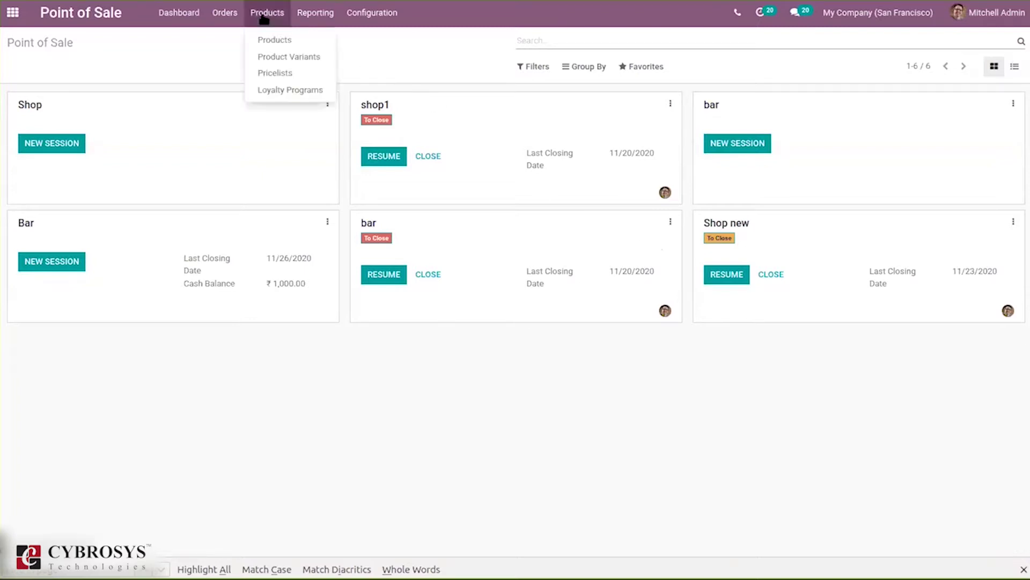
left_click(289, 91)
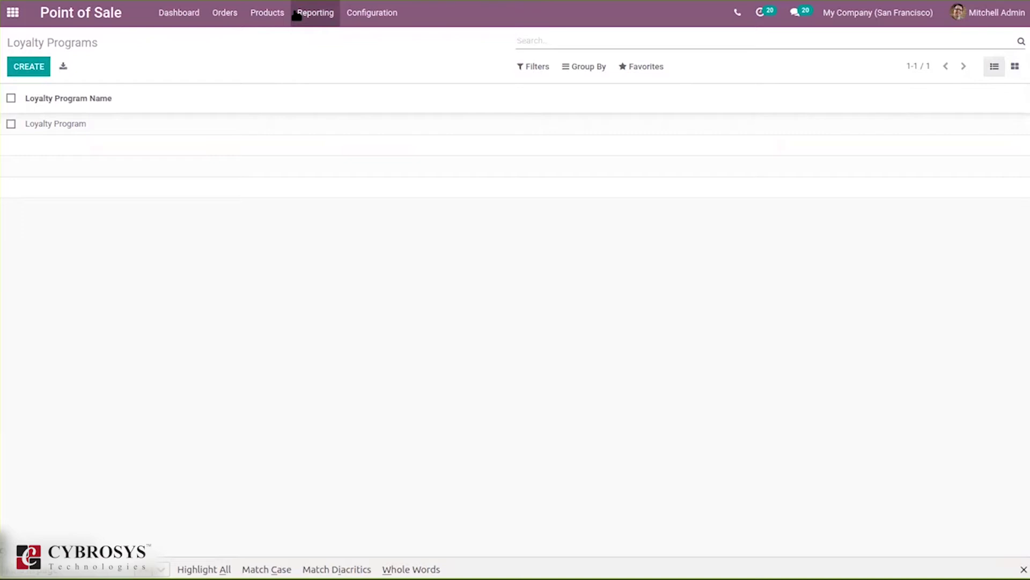
Open the settings of the Bar shop showing a cash balance and go to the Loyalty Program option under Pricing.
left_click(183, 15)
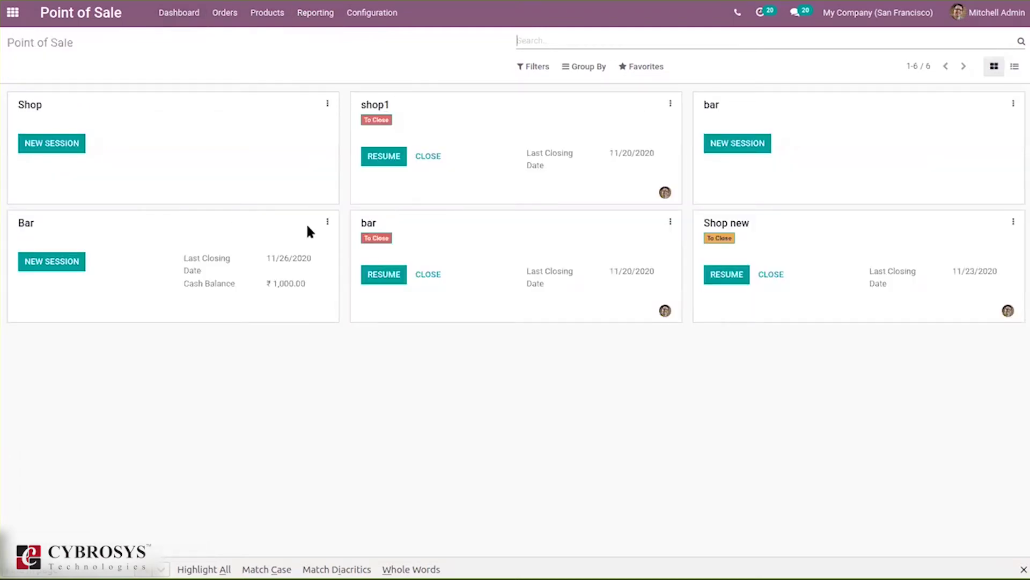
left_click(326, 222)
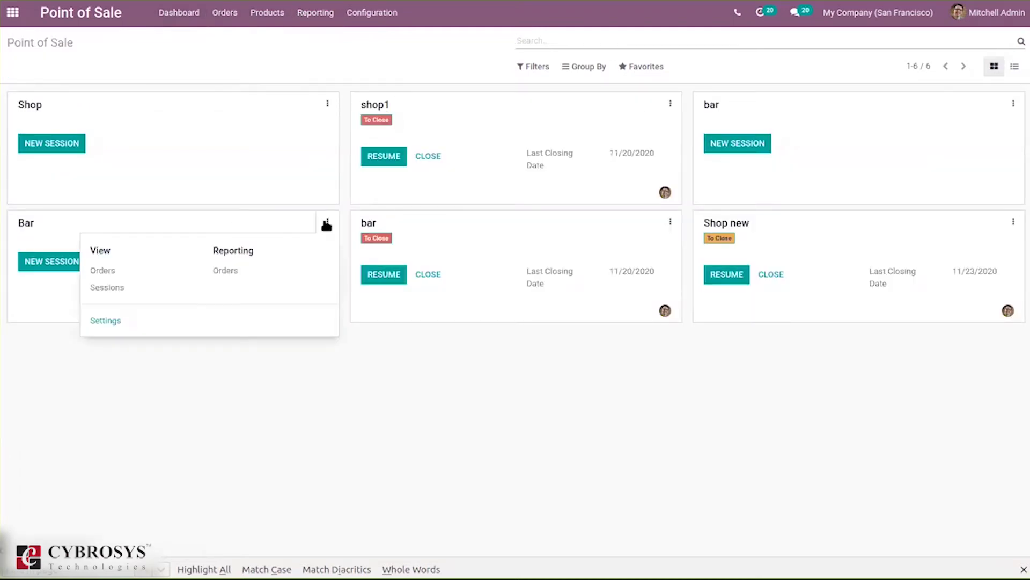
left_click(111, 322)
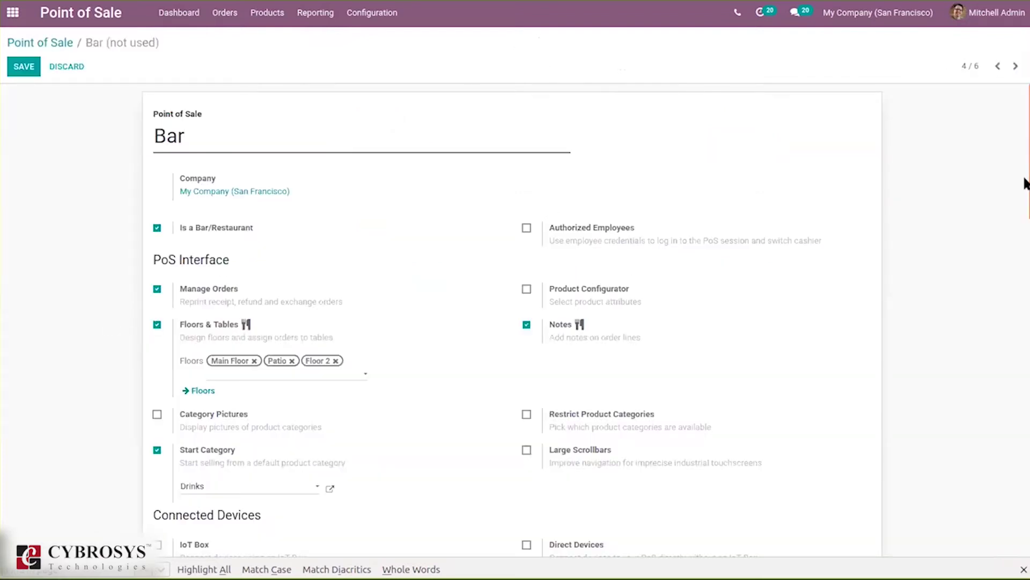
scroll(1026, 222, "down", 10)
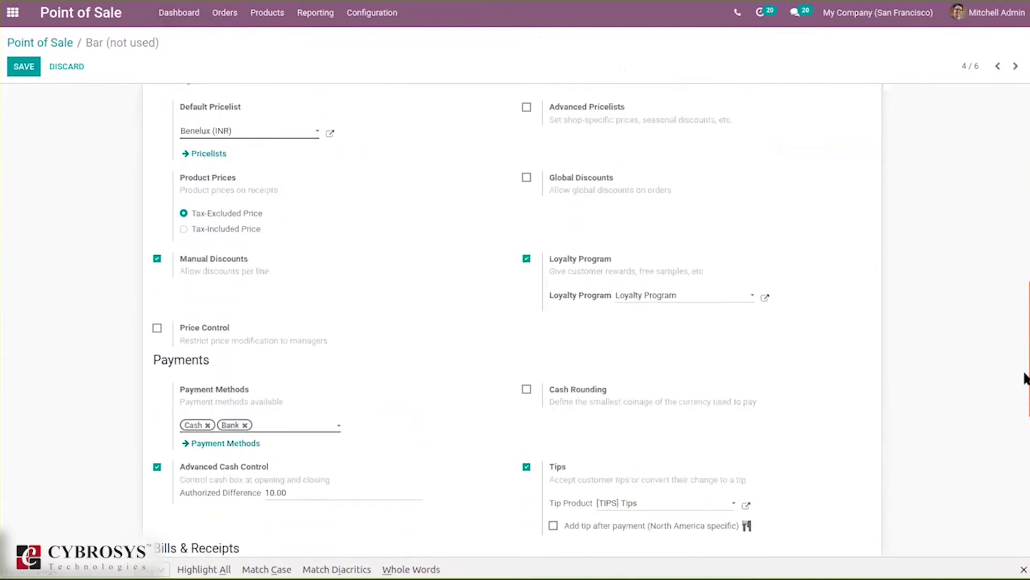
scroll(1026, 357, "up", 1)
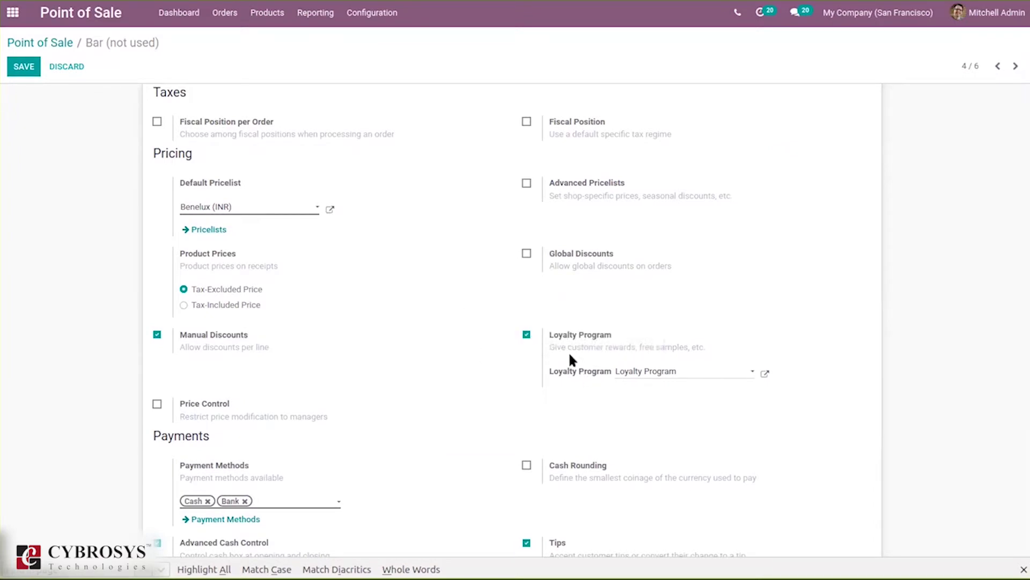
Review the loyalty program choices and the assigned program's details, save the Bar settings and return to the shop overview.
left_click(679, 371)
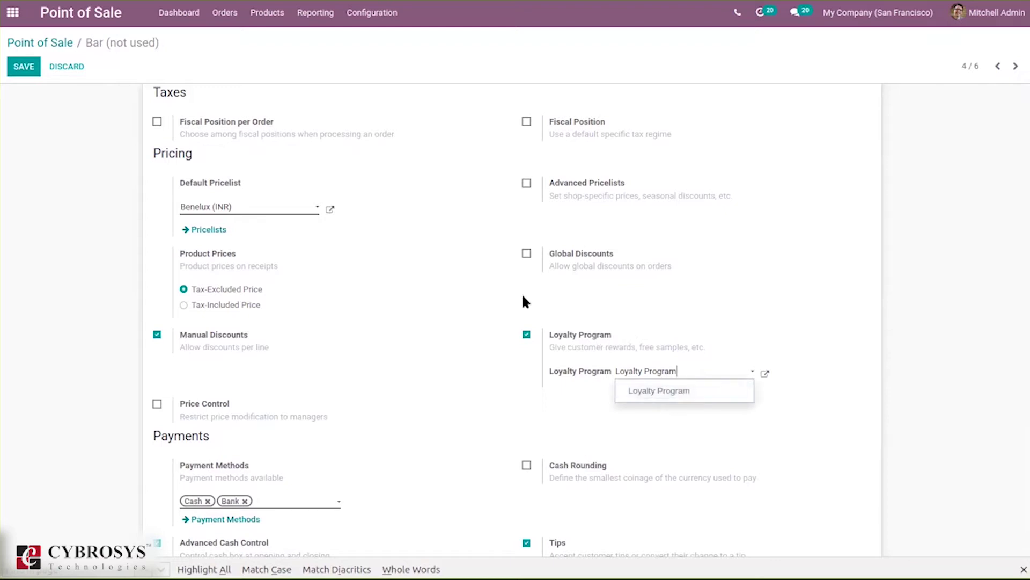
left_click(685, 294)
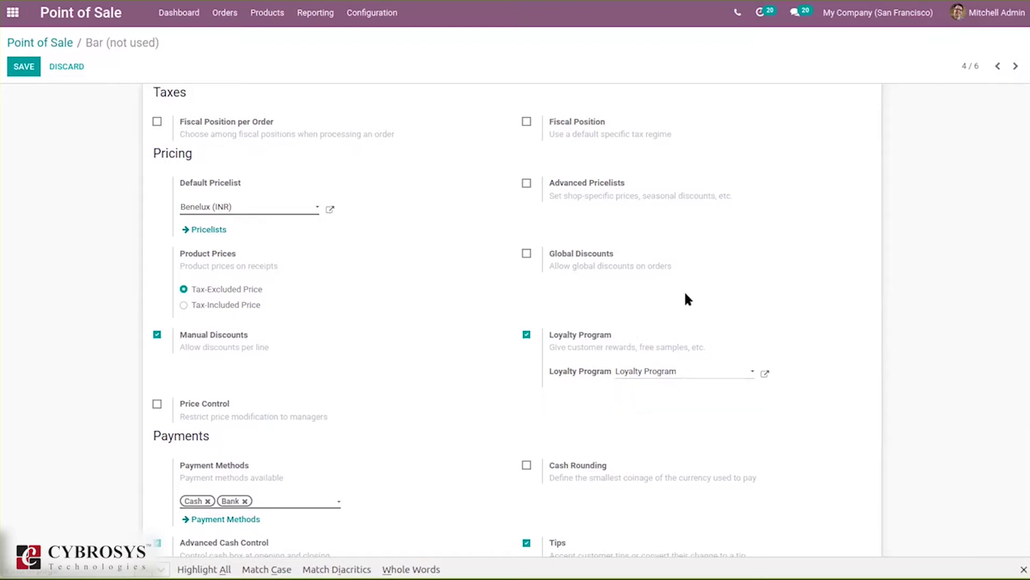
left_click(766, 373)
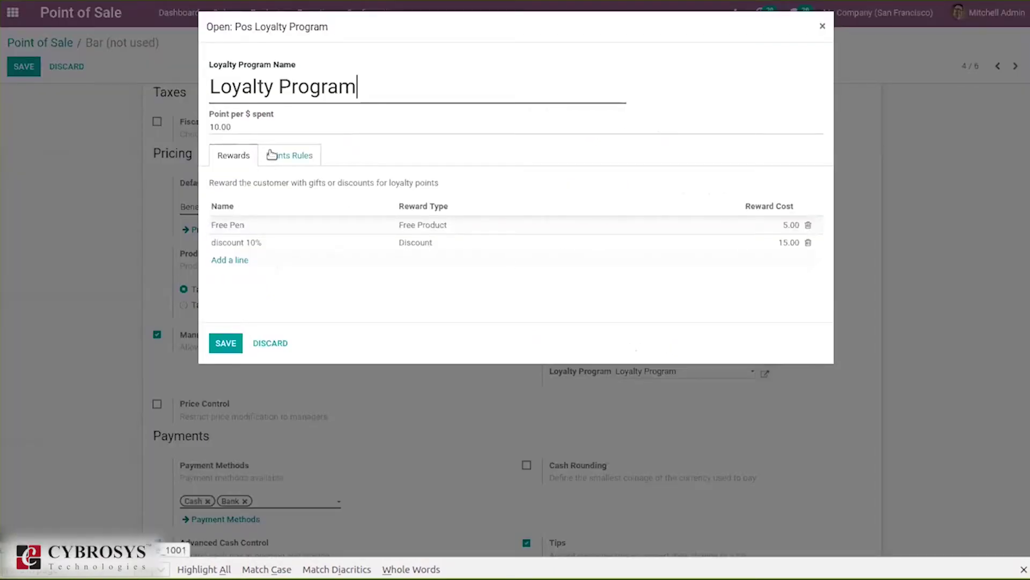
left_click(823, 26)
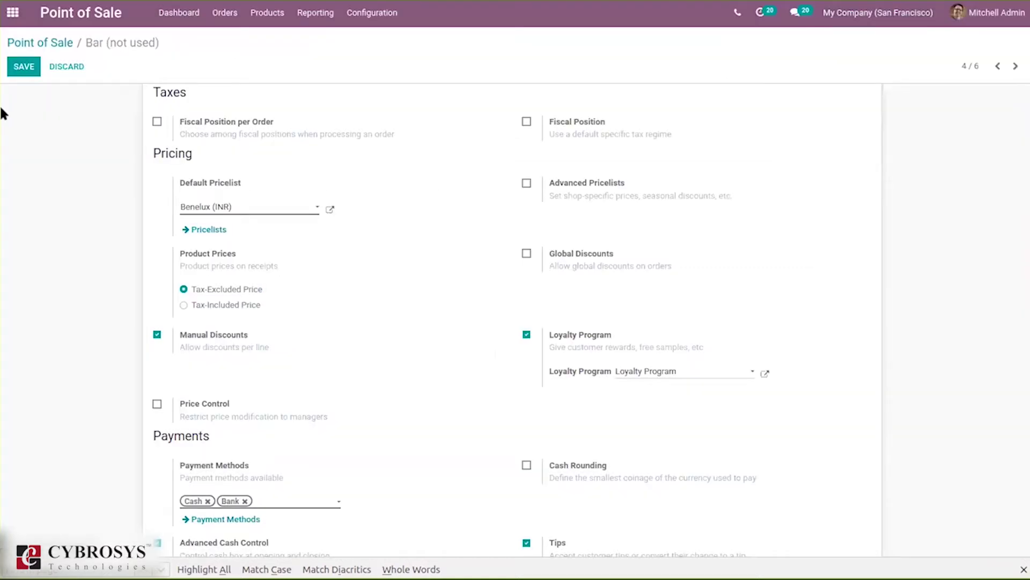
left_click(22, 68)
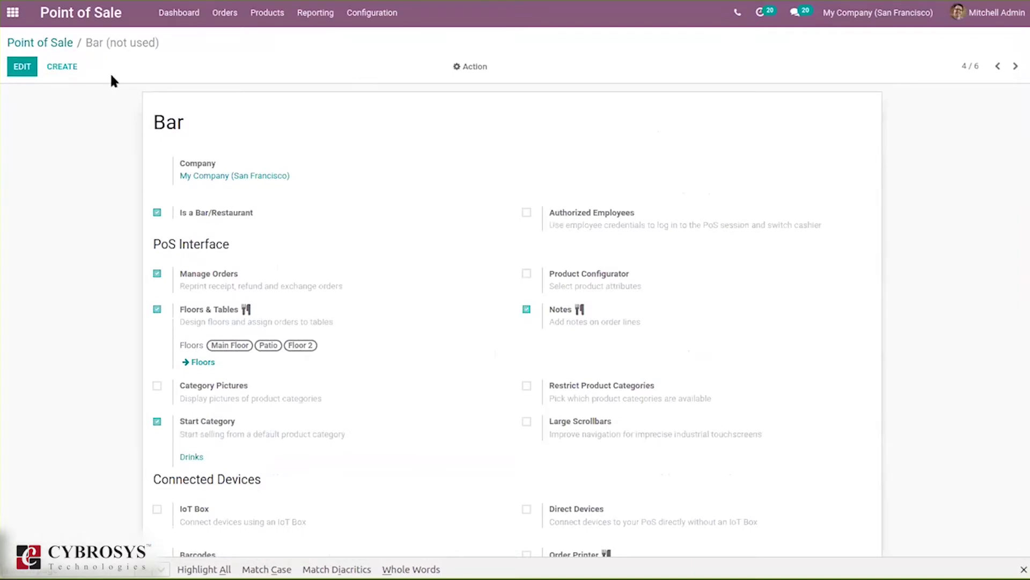
left_click(25, 42)
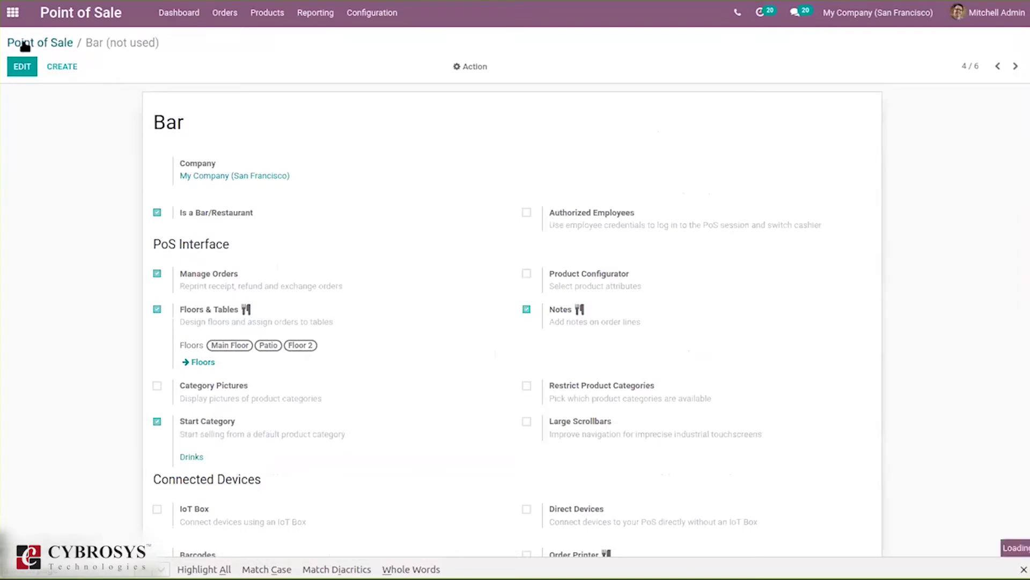
Open the Loyalty Program record from the loyalty programs list for editing.
left_click(276, 9)
left_click(300, 88)
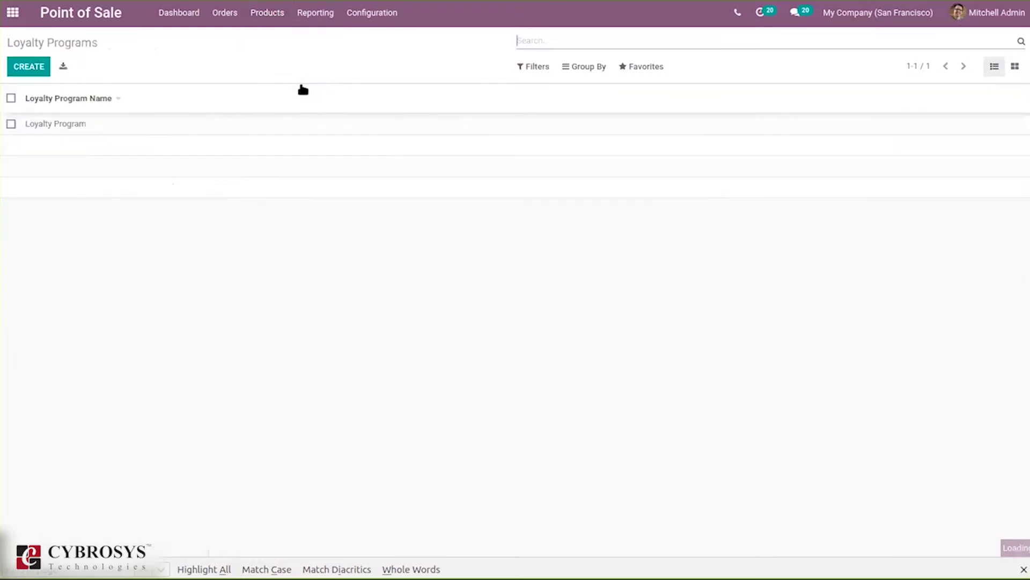
left_click(64, 129)
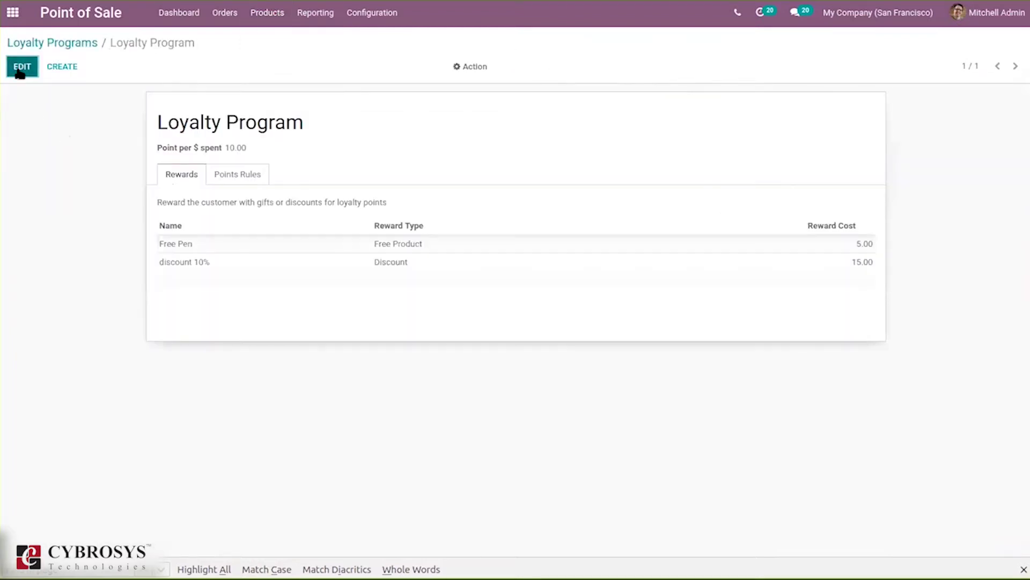
left_click(20, 72)
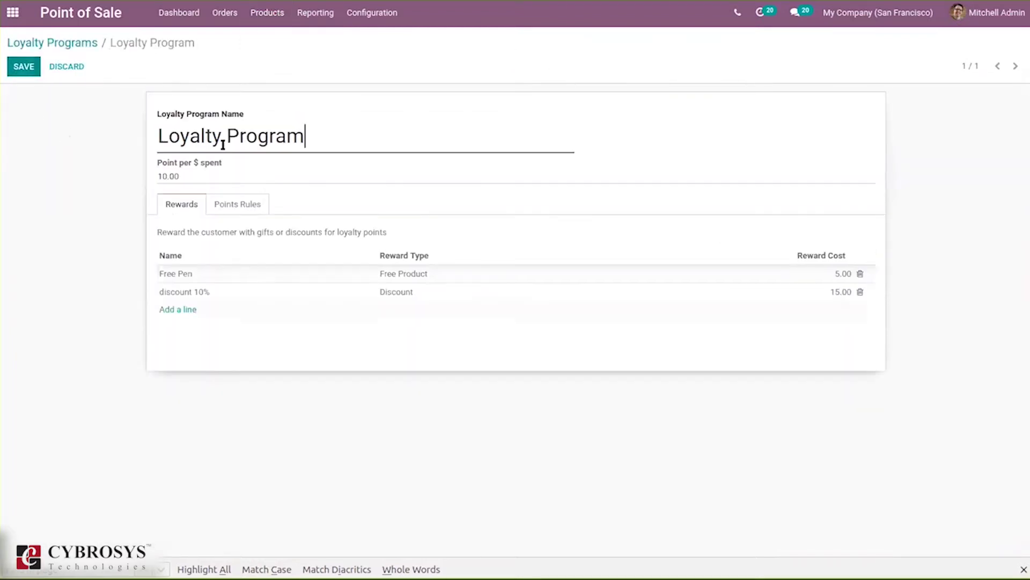
left_click(347, 127)
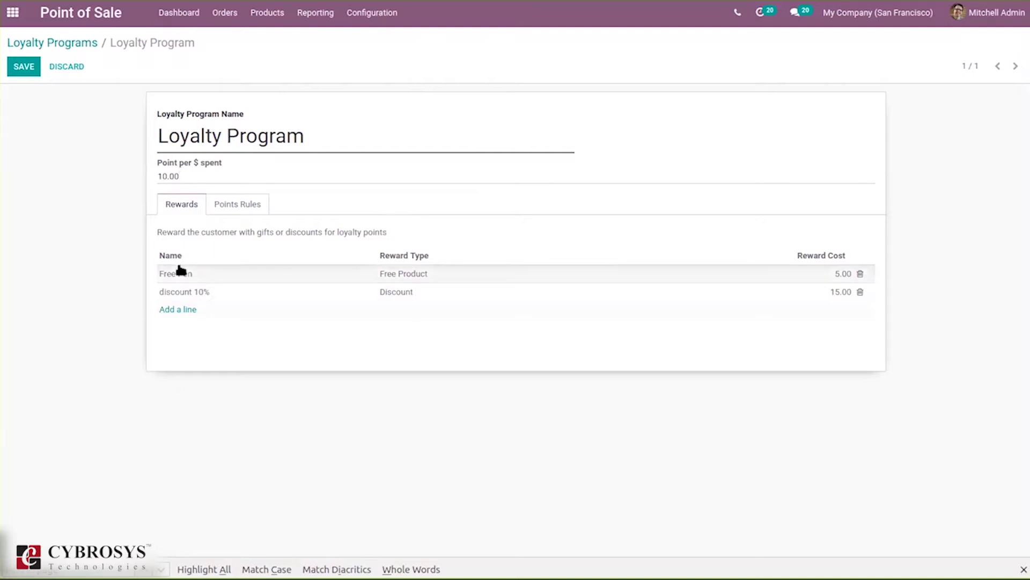
Examine the Free Pen reward's settings and available gift products, and close it without changes.
left_click(440, 281)
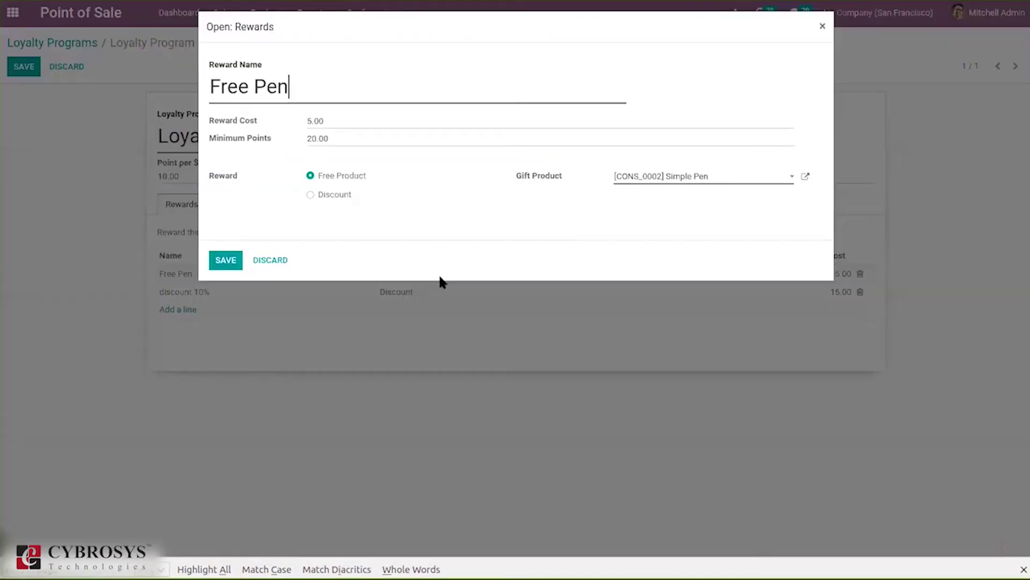
left_click(330, 78)
mouse_move(255, 121)
left_click(686, 178)
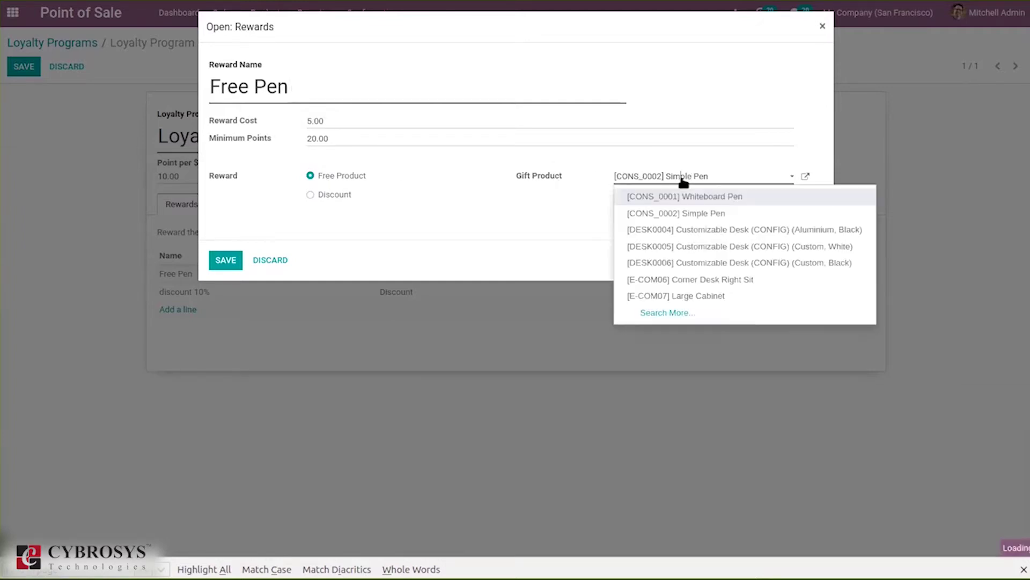
left_click(574, 182)
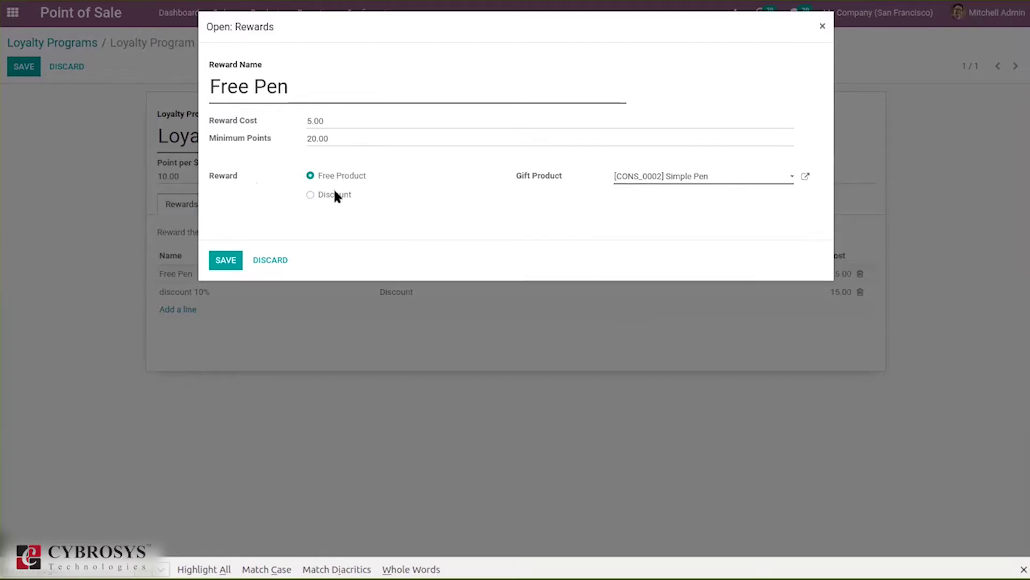
left_click(821, 27)
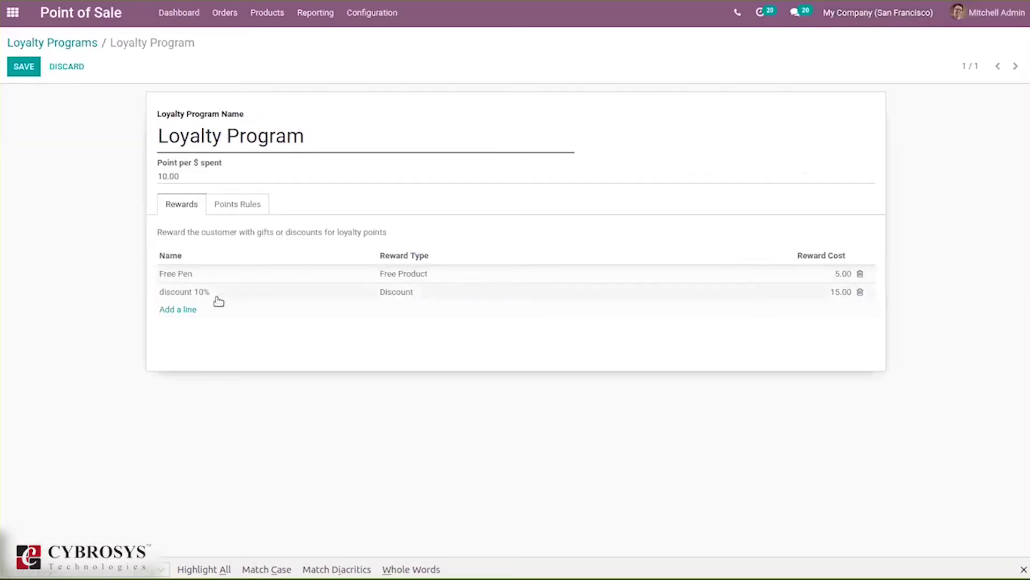
Open the discount 10% reward and examine the available discount products.
left_click(217, 292)
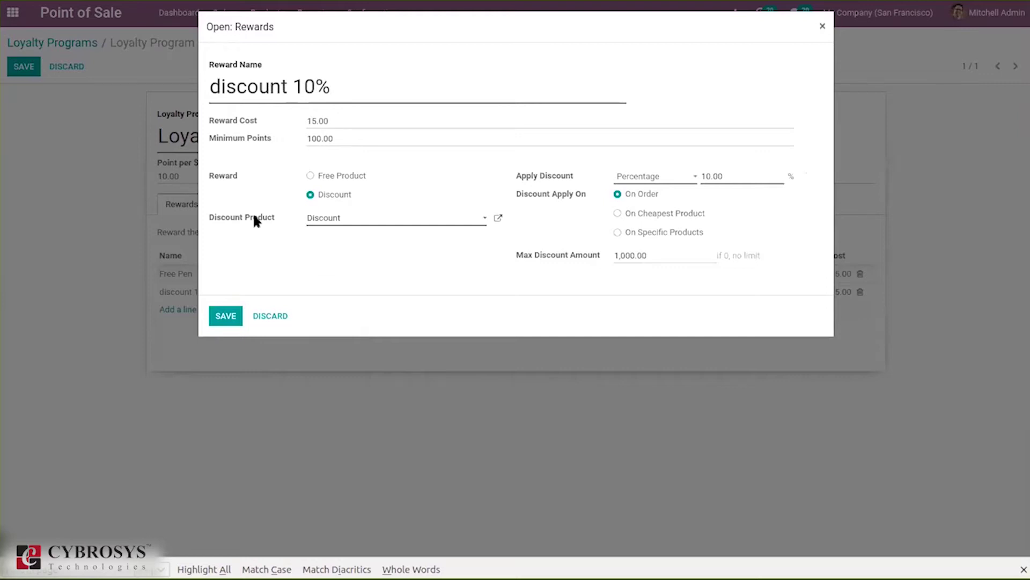
left_click(310, 221)
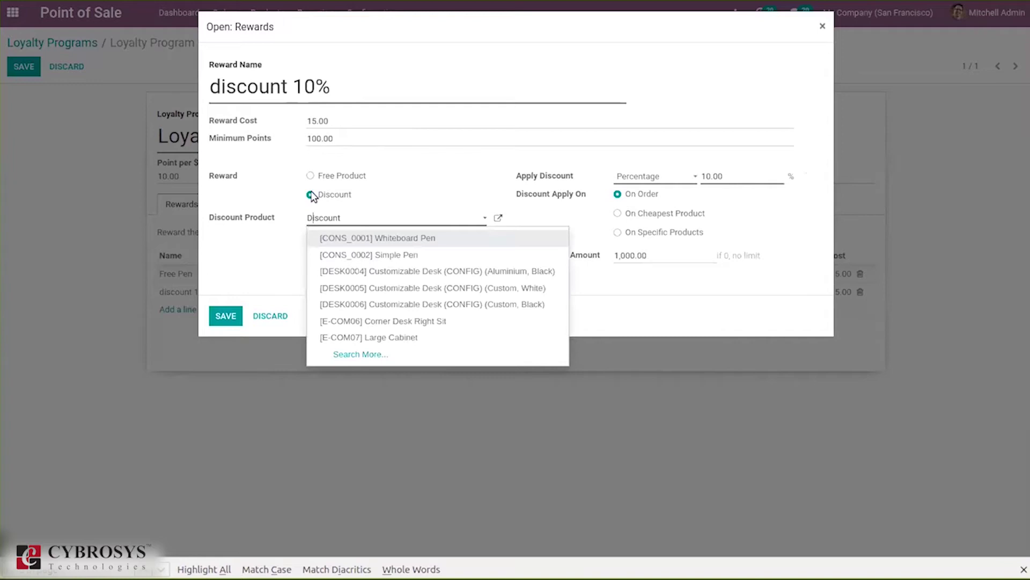
left_click(459, 200)
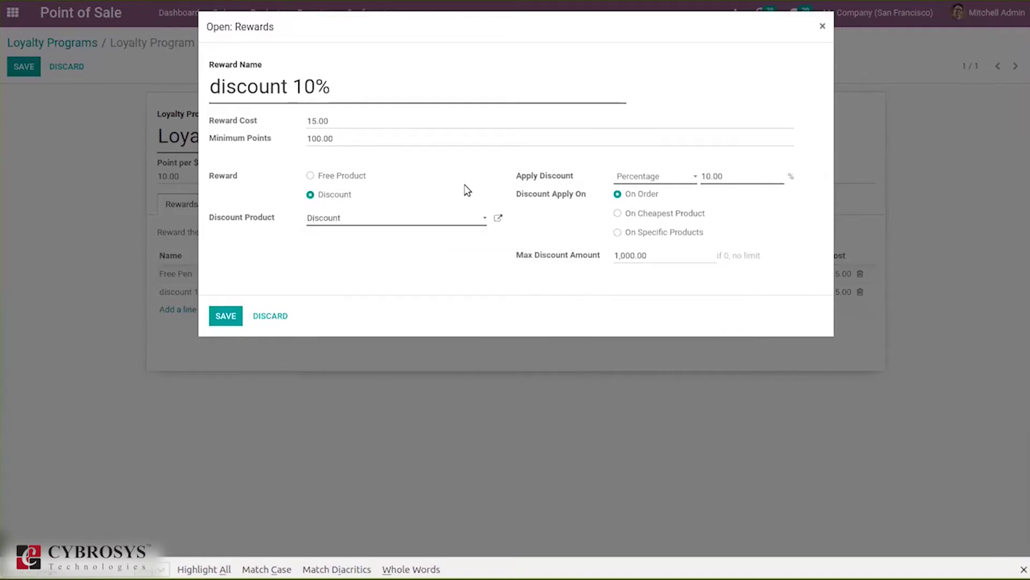
Try Fixed Amount as the reward's discount type and switch it back to Percentage.
left_click(681, 176)
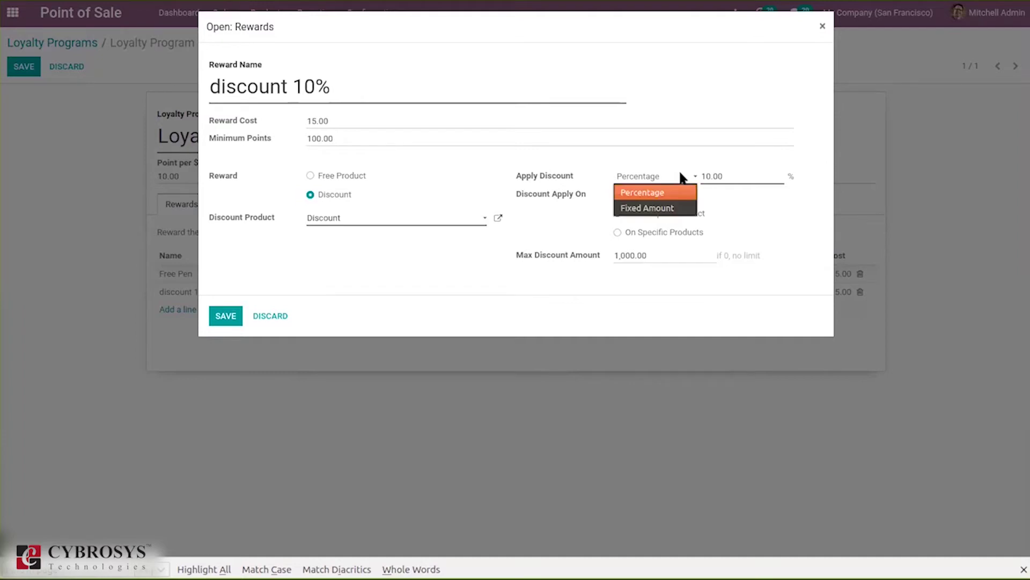
left_click(641, 209)
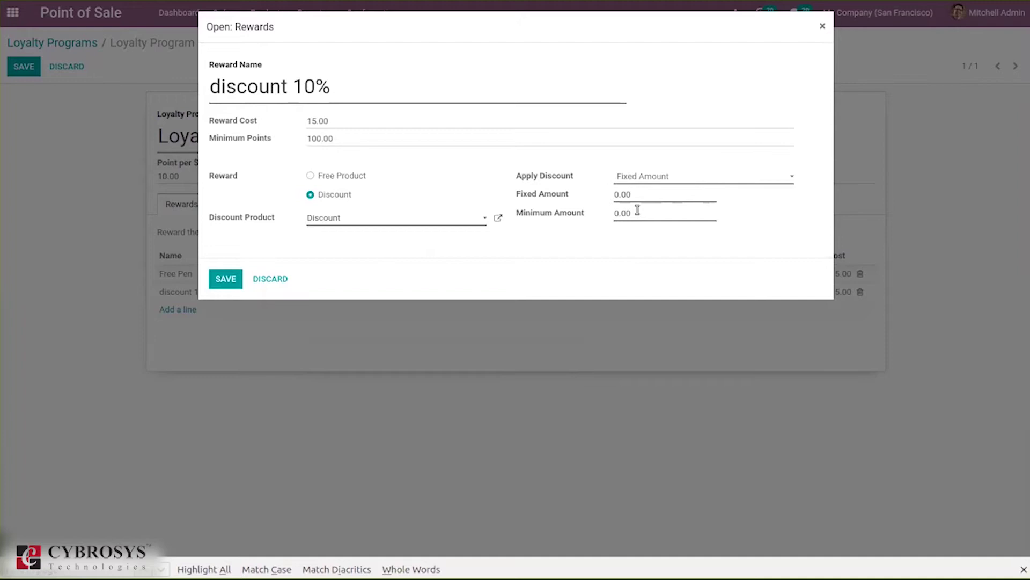
left_click(686, 177)
left_click(660, 188)
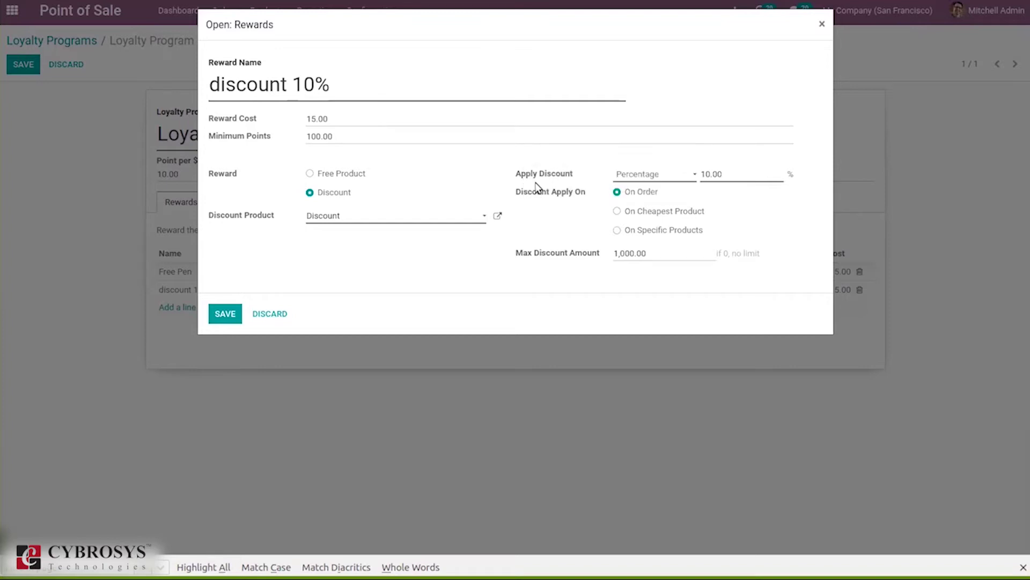
Try applying the discount On Specific Products, set it back to On Order, and save the discount 10% reward.
left_click(637, 232)
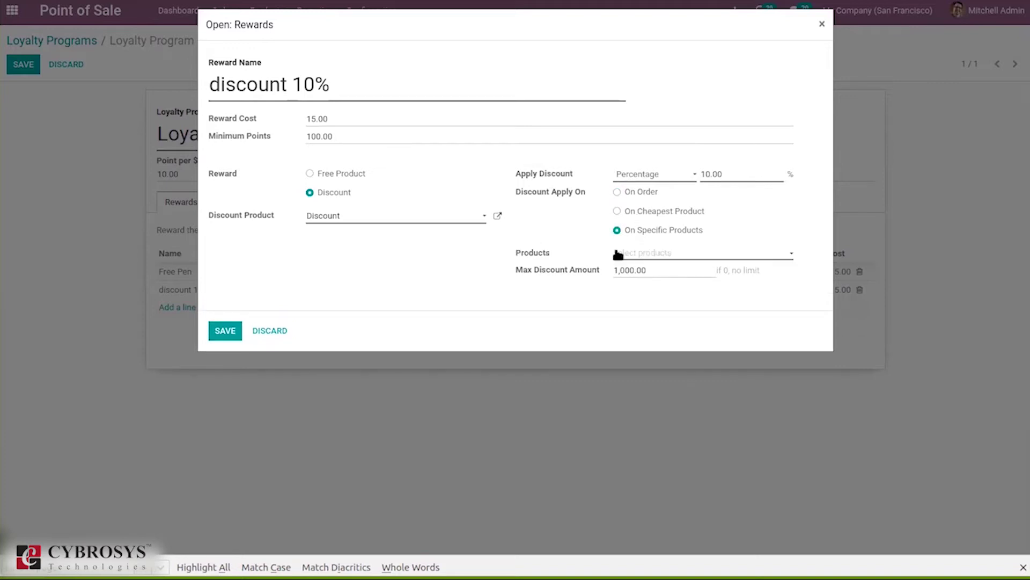
left_click(617, 192)
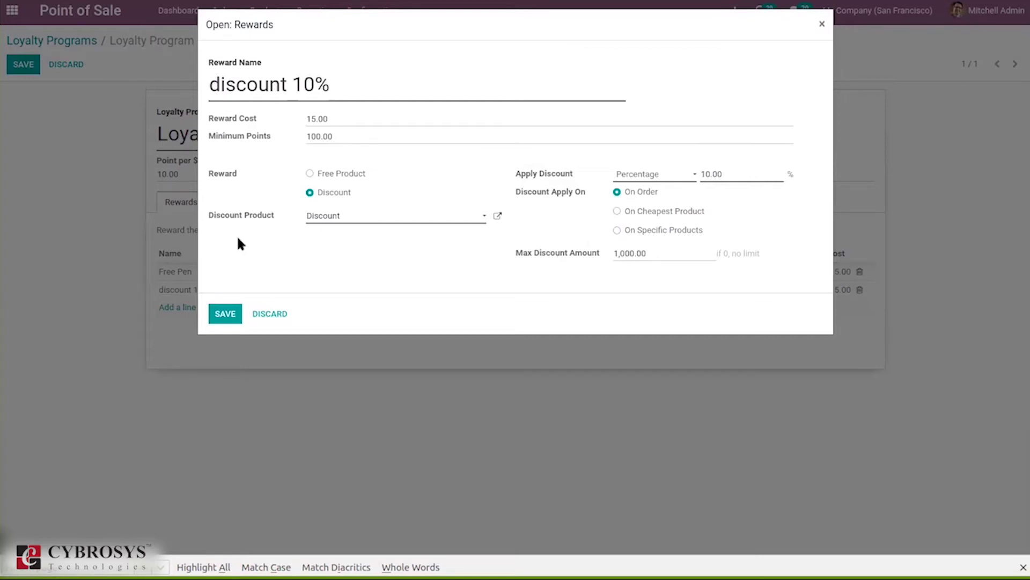
left_click(225, 318)
mouse_move(243, 112)
mouse_move(233, 138)
left_click(225, 313)
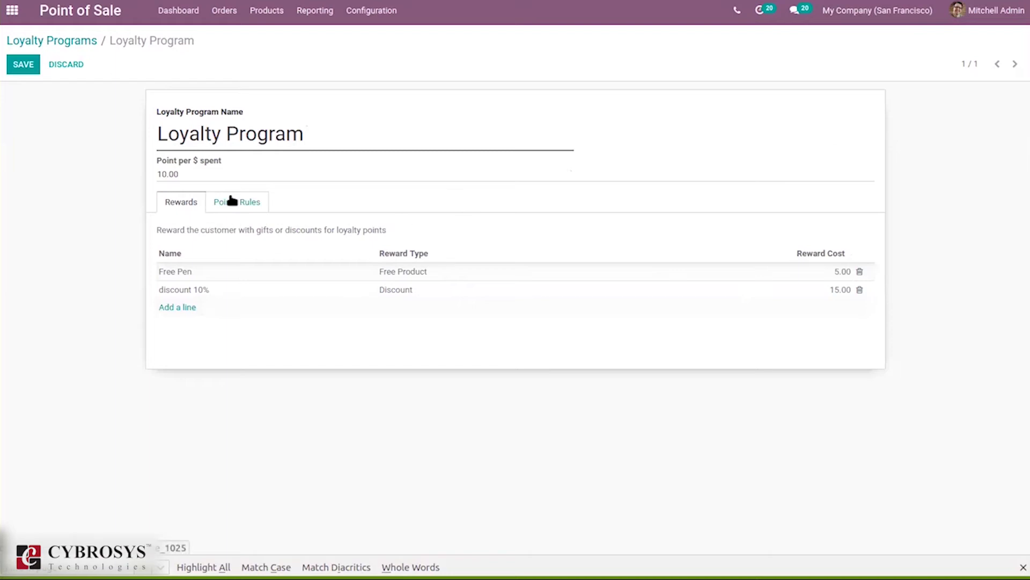
Review rule1 in the program's points rules, save the rule, and save the loyalty program.
left_click(232, 200)
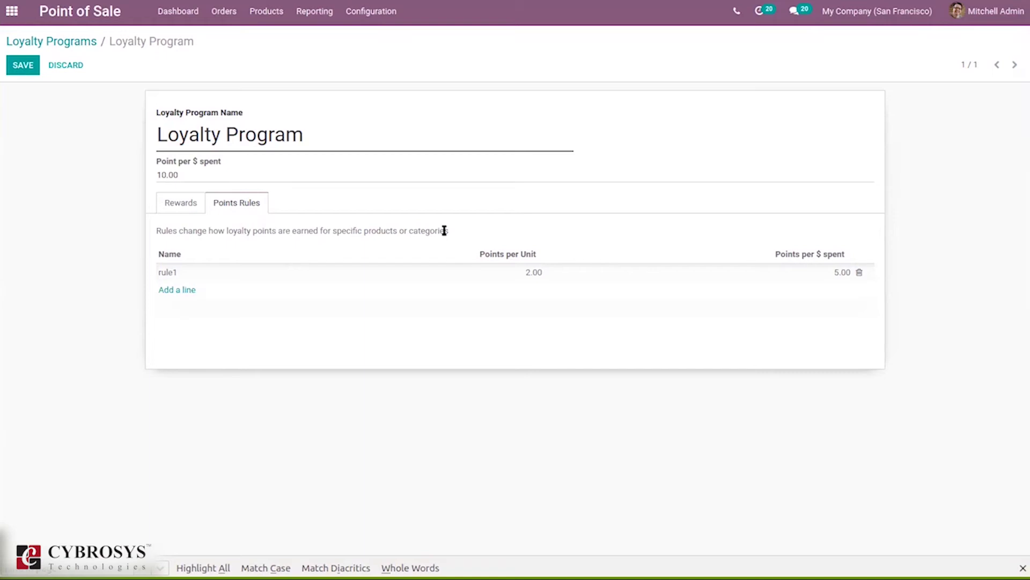
left_click(176, 272)
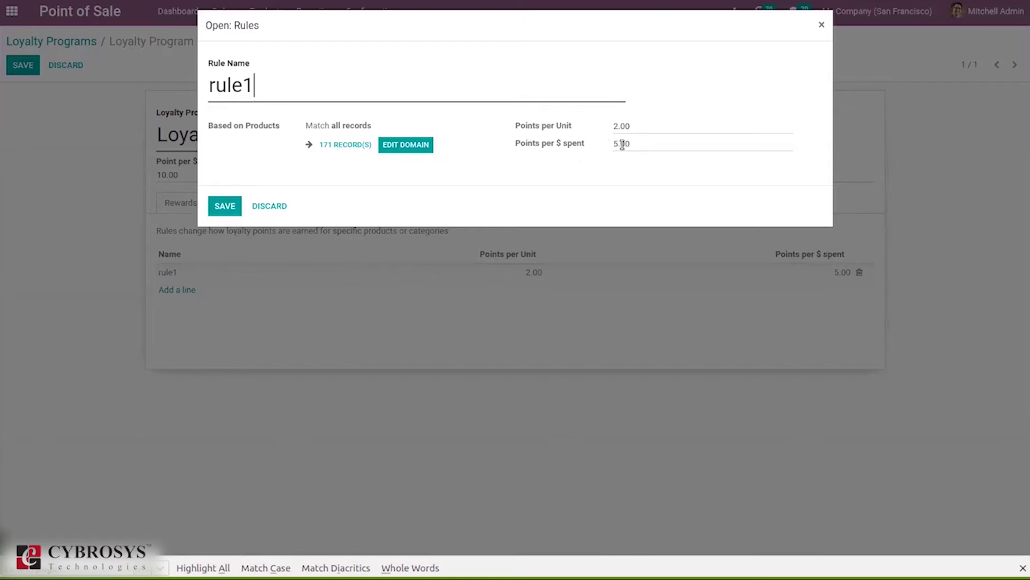
left_click(222, 207)
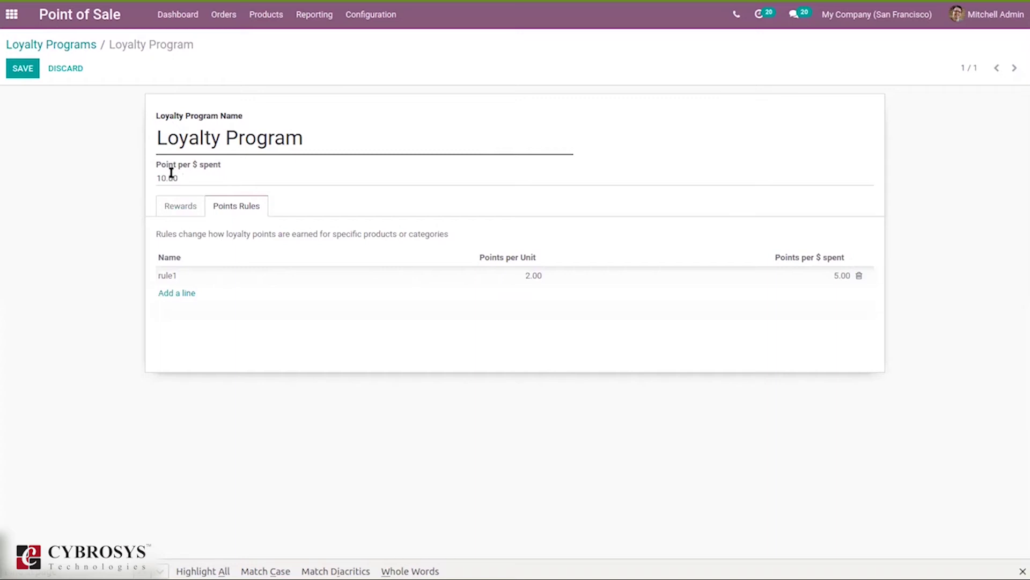
left_click(21, 70)
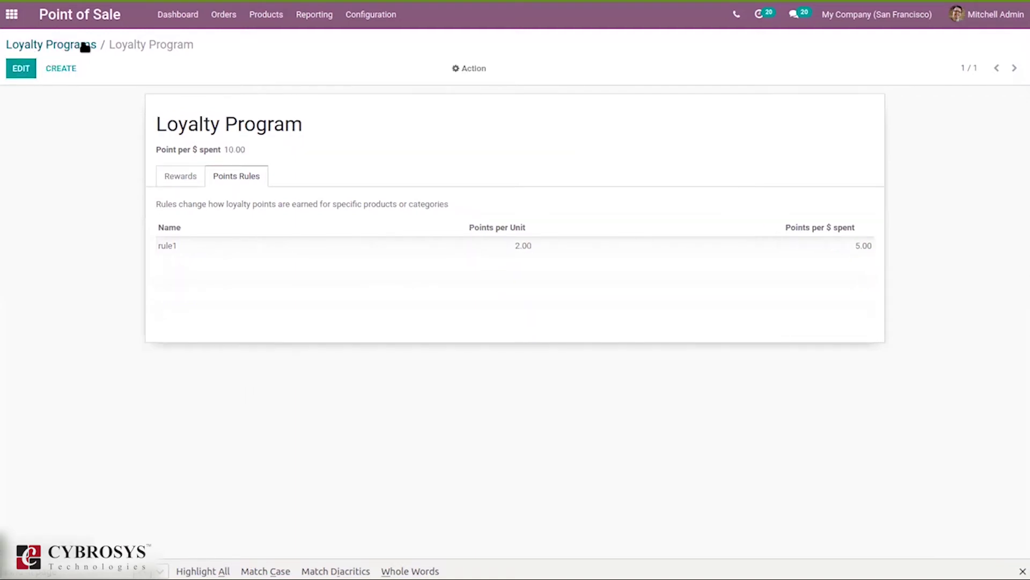
Reopen the loyalty program for editing, examine rule1's points per unit and per $ spent, and save the program.
left_click(21, 74)
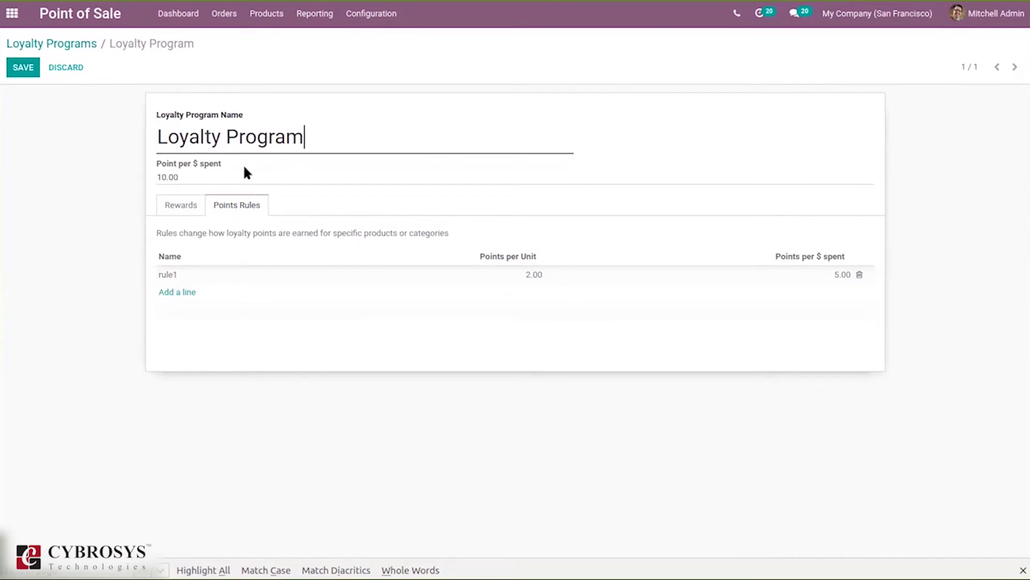
left_click(204, 182)
left_click(827, 277)
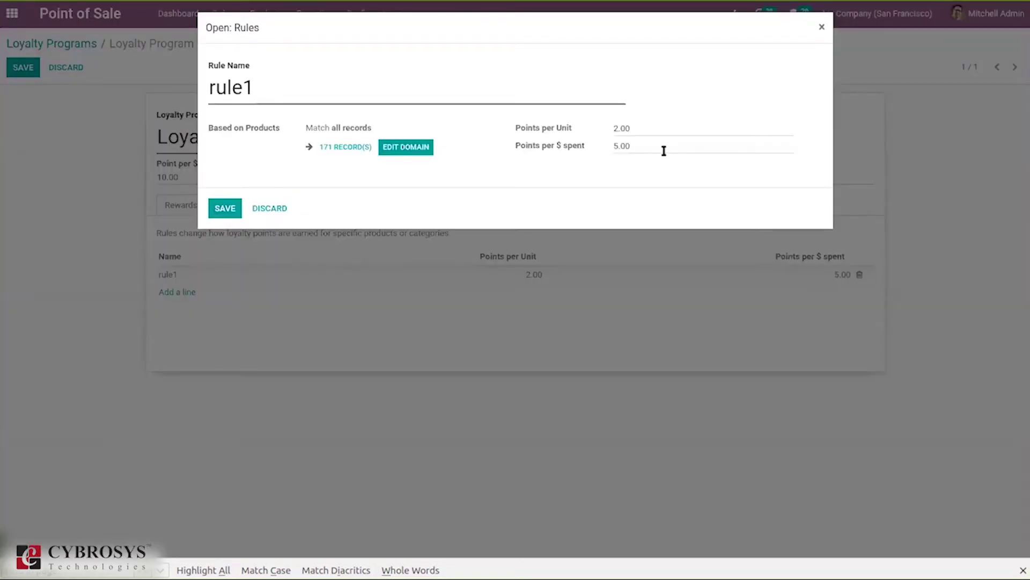
left_click(822, 26)
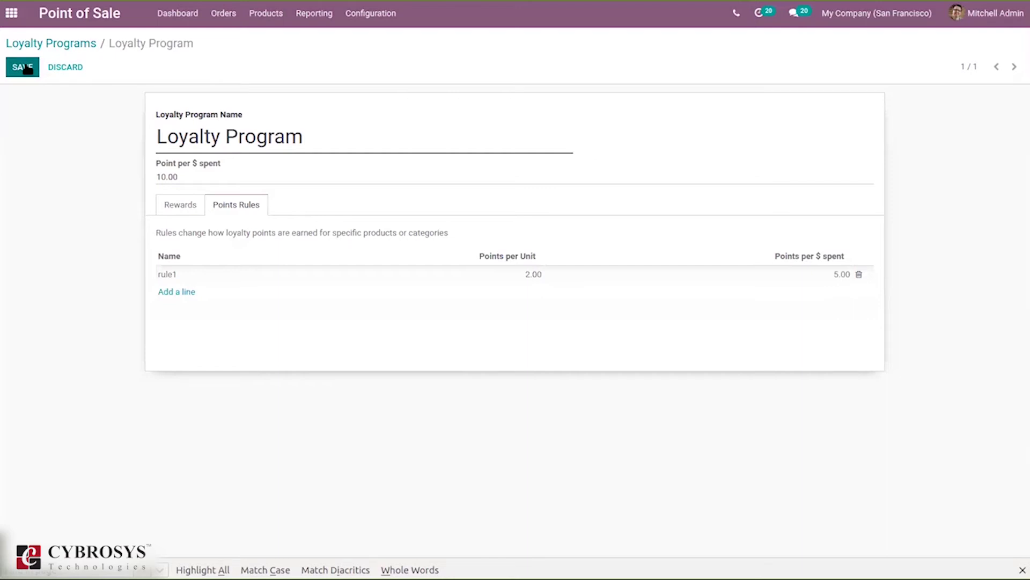
left_click(24, 68)
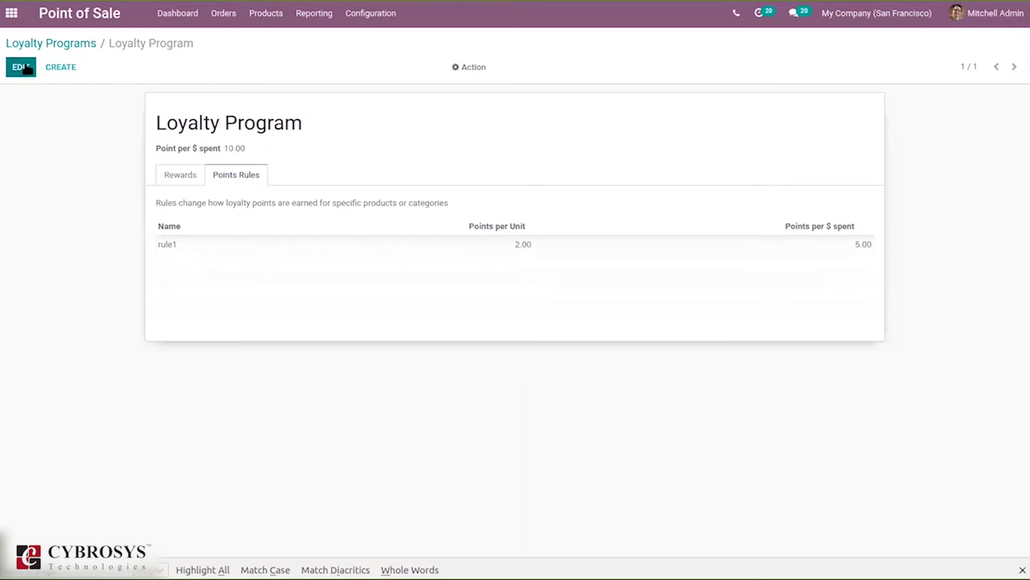
Start a new session for the Bar shop and open the large T2 table on the Main Floor.
left_click(65, 46)
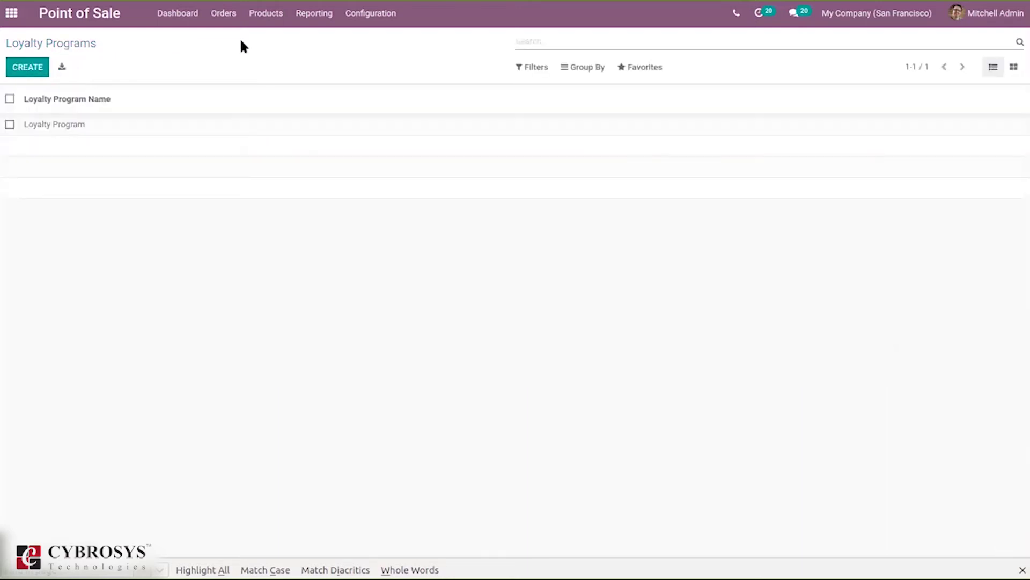
left_click(174, 17)
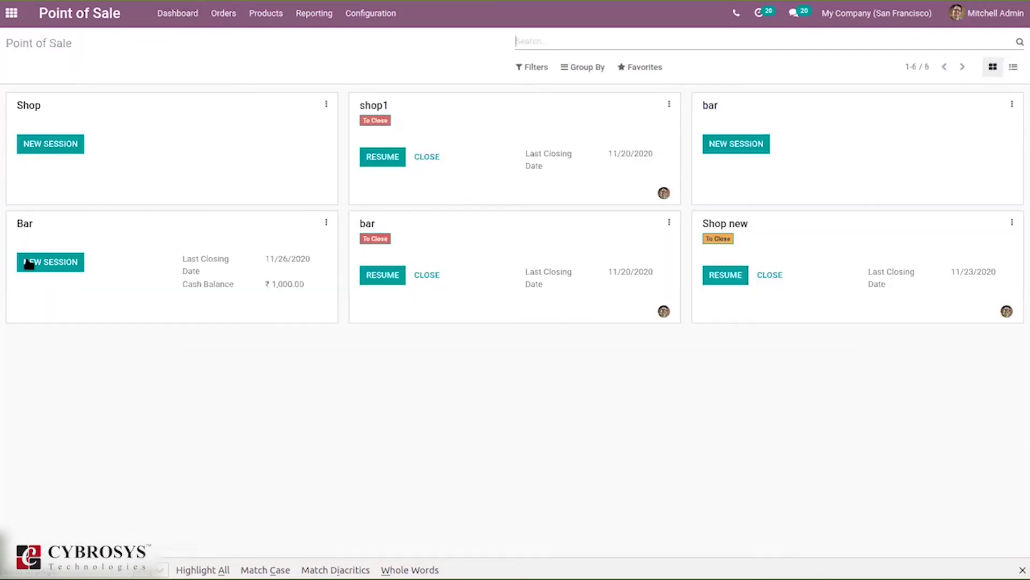
left_click(44, 261)
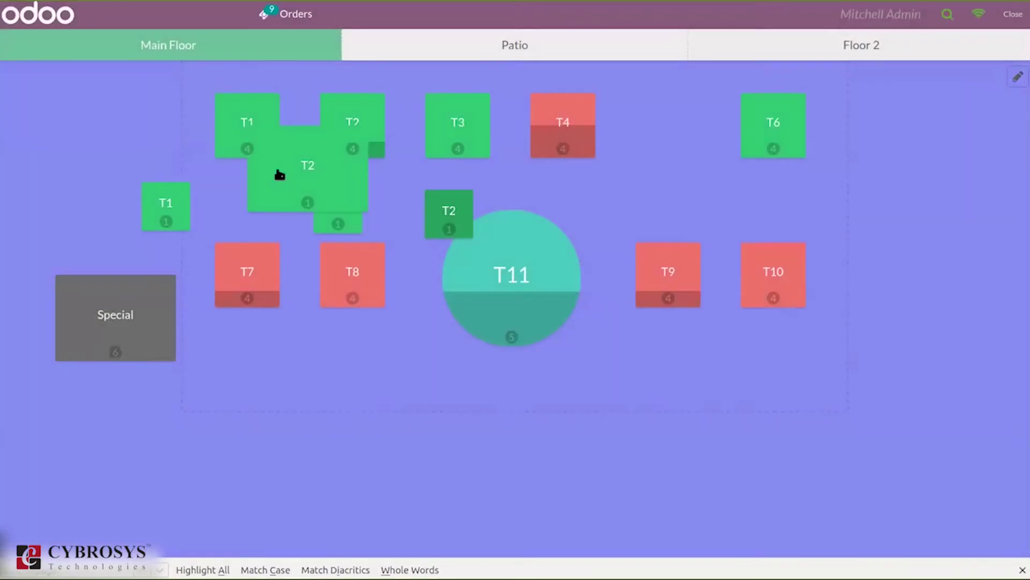
left_click(280, 175)
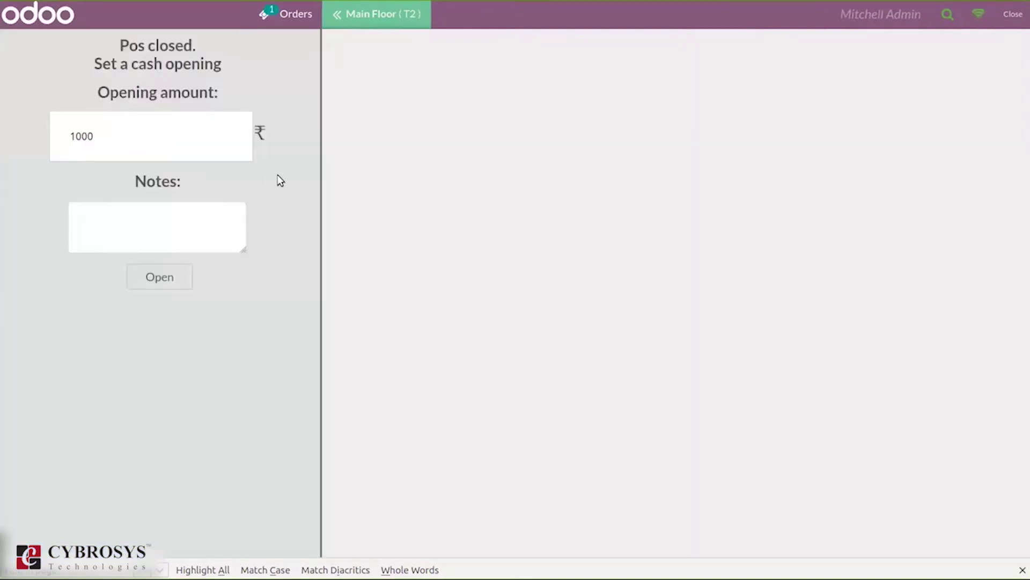
Set the cash opening amount to 1, enter 500 in the notes, and open the session.
left_click(162, 146)
key("BackSpace")
key("BackSpace")
key("BackSpace")
left_click(210, 227)
type("500")
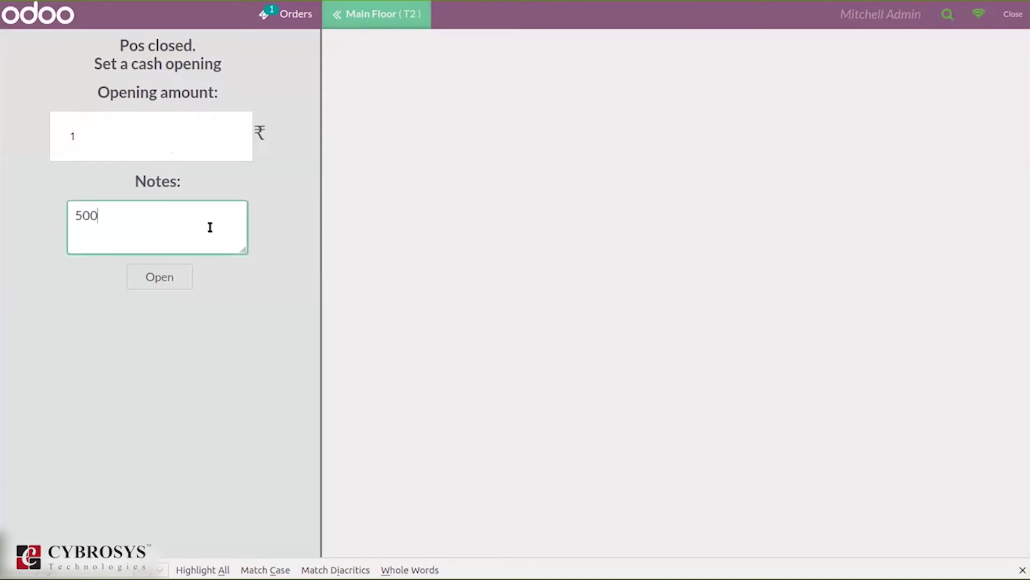
left_click(173, 283)
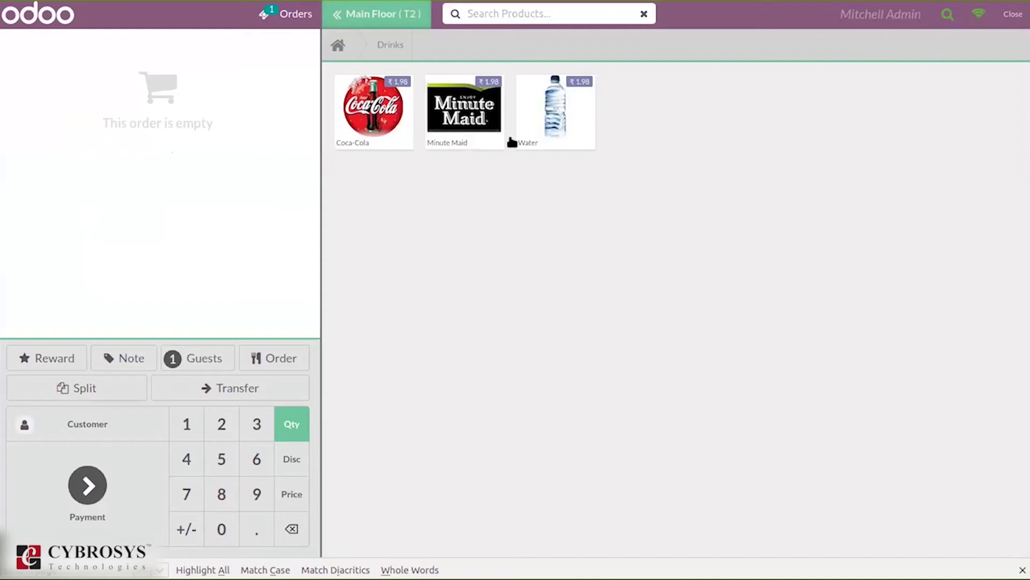
Add a Cabinet with Doors from the full product range to the order with lot number lot96.
left_click(346, 54)
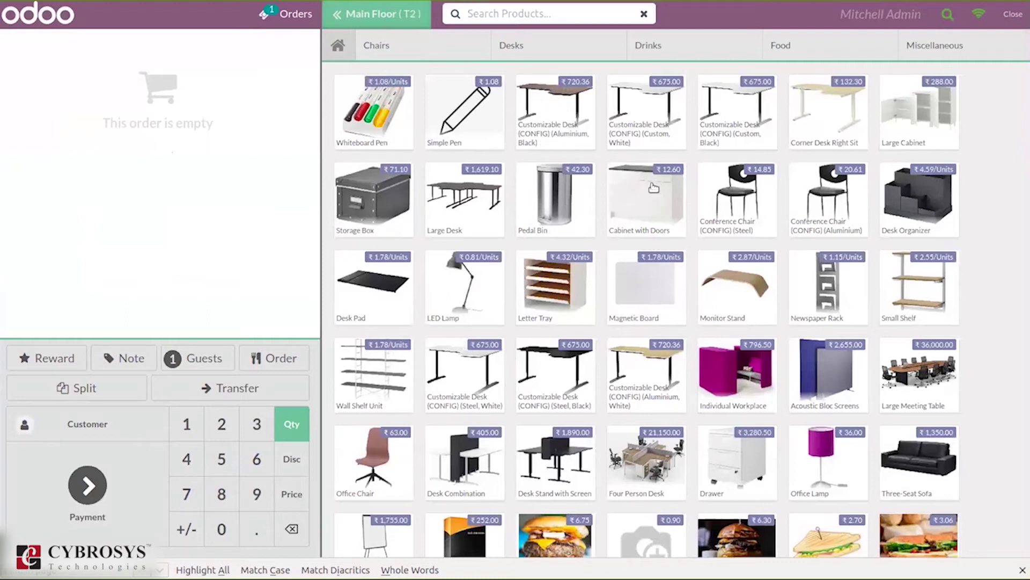
left_click(664, 210)
type("lot96")
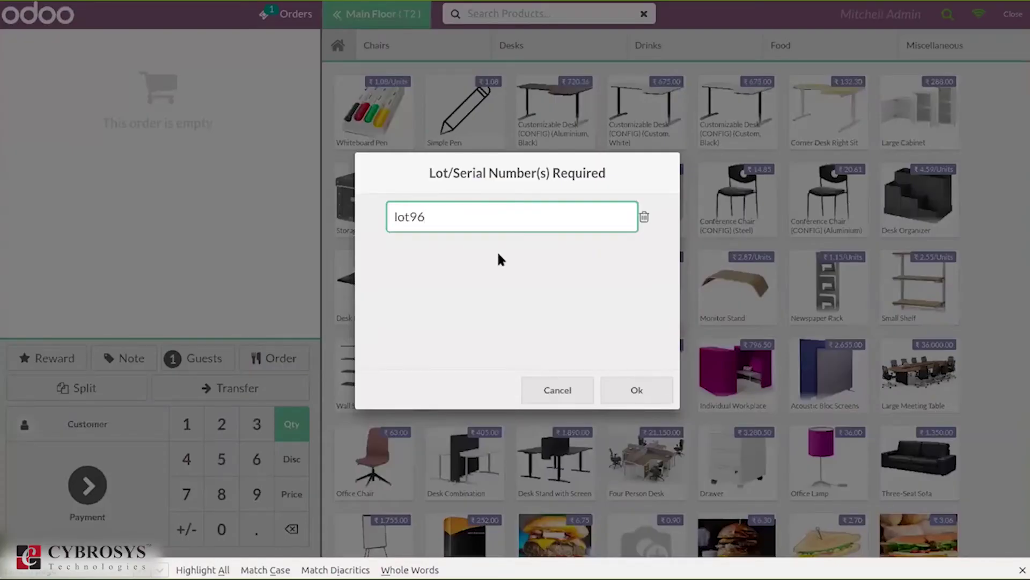
left_click(648, 387)
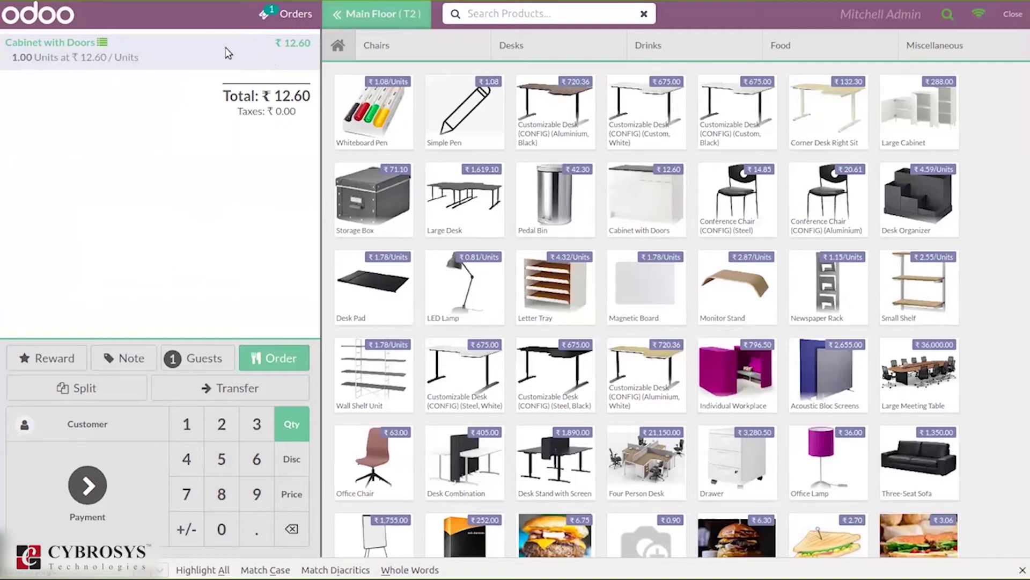
Review the customers' loyalty points and open the details of the third customer in the list.
left_click(78, 430)
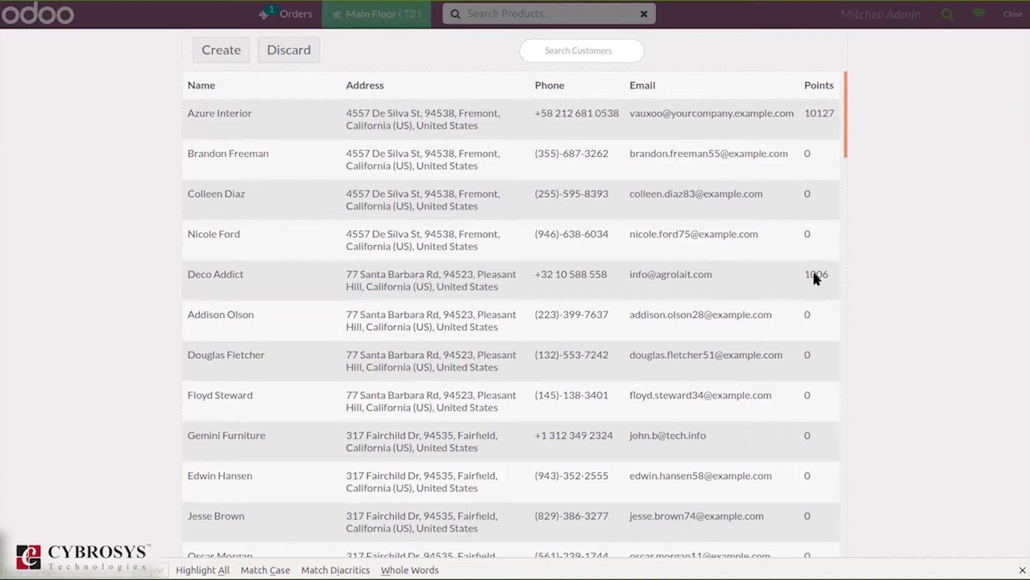
left_click(245, 199)
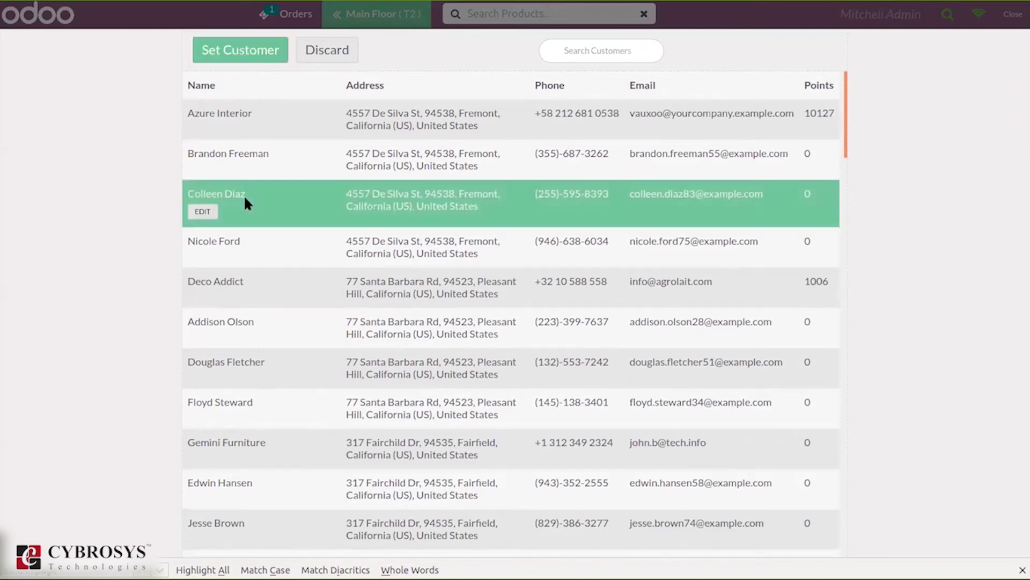
left_click(202, 212)
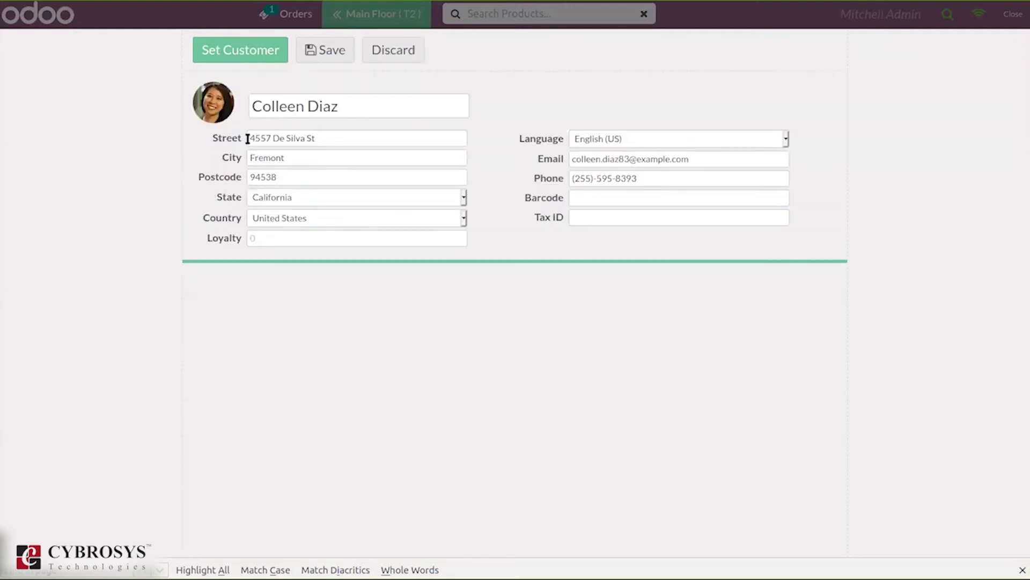
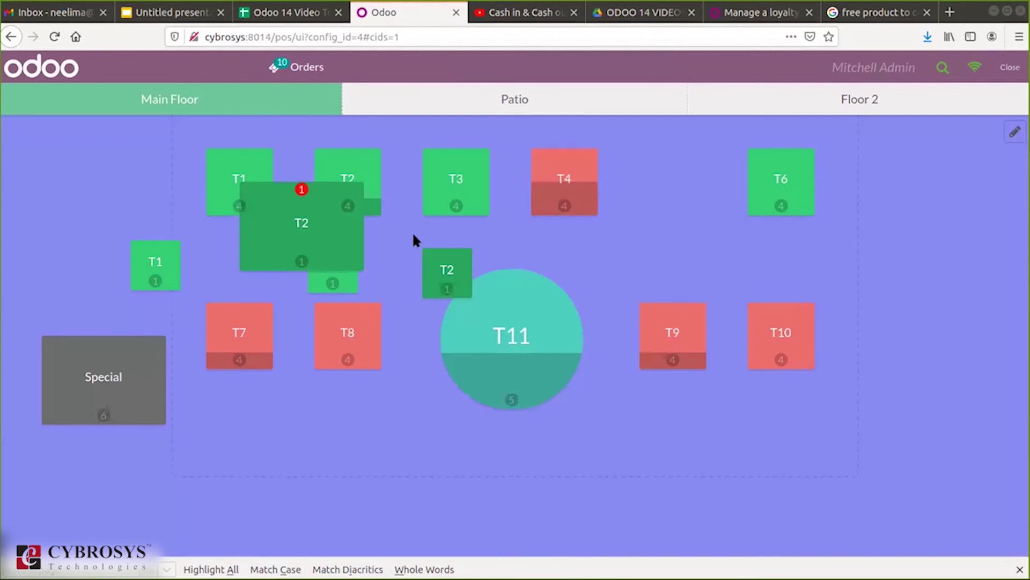
Reopen the T2 table's order and check the assigned customer's points in the customer list.
left_click(303, 217)
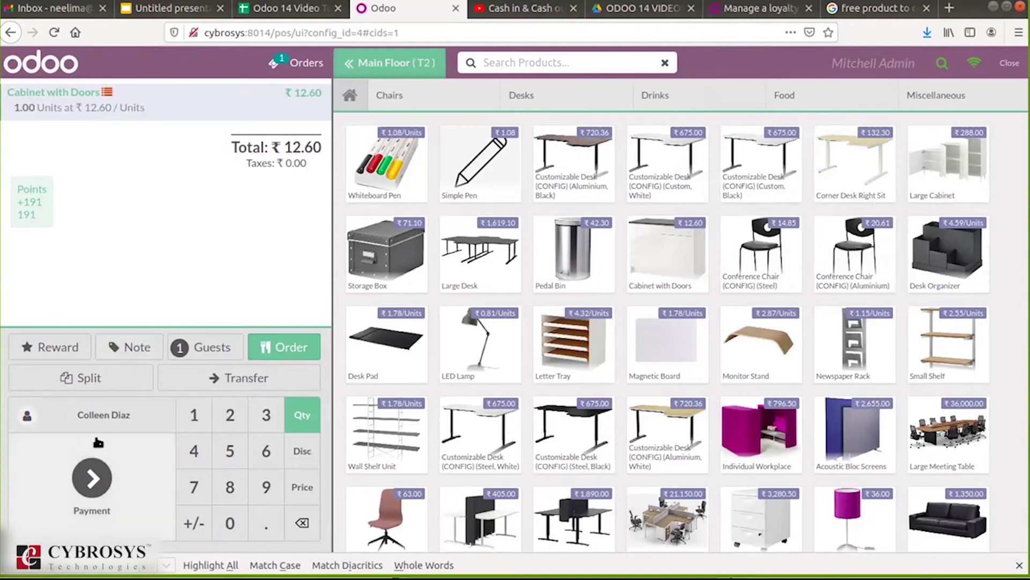
left_click(102, 414)
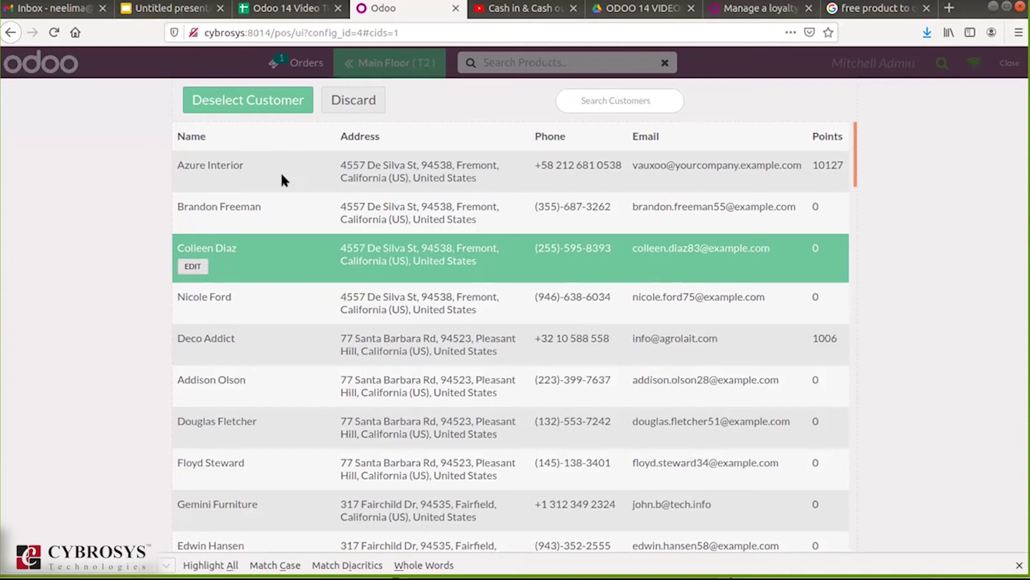
left_click(325, 99)
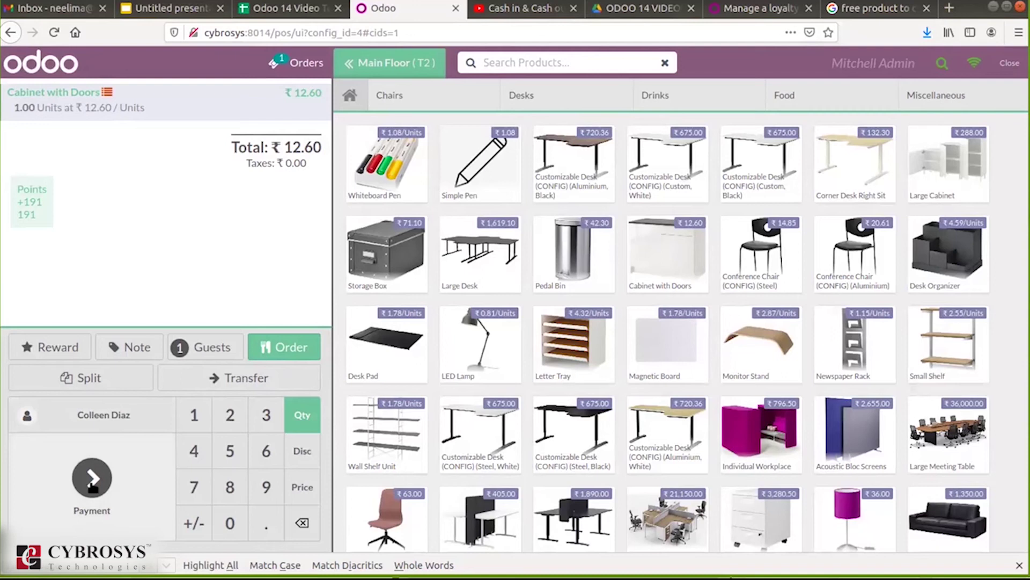
Pay the T2 order in cash, validate the payment, and move on to a new order.
left_click(92, 481)
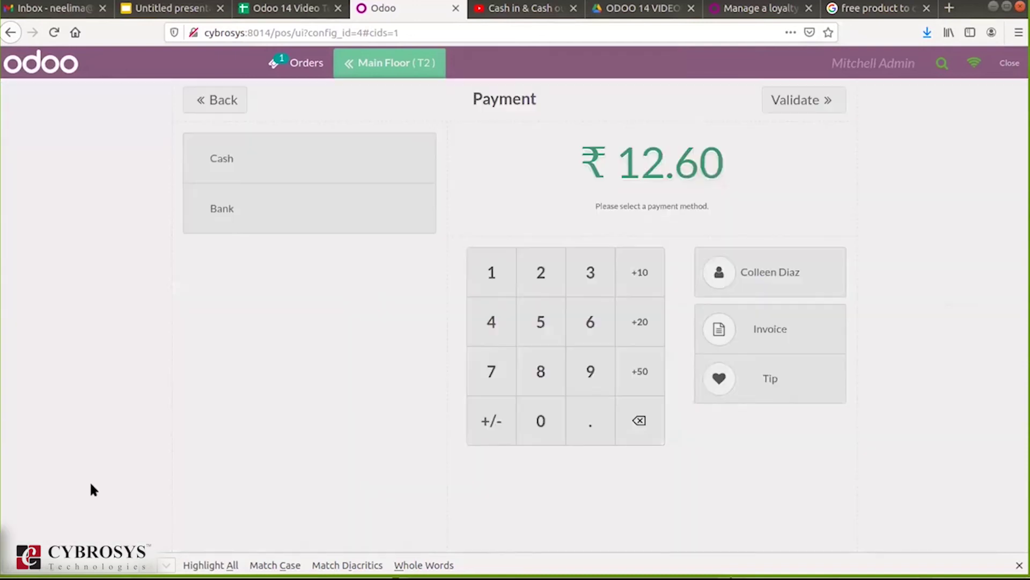
left_click(363, 157)
left_click(800, 101)
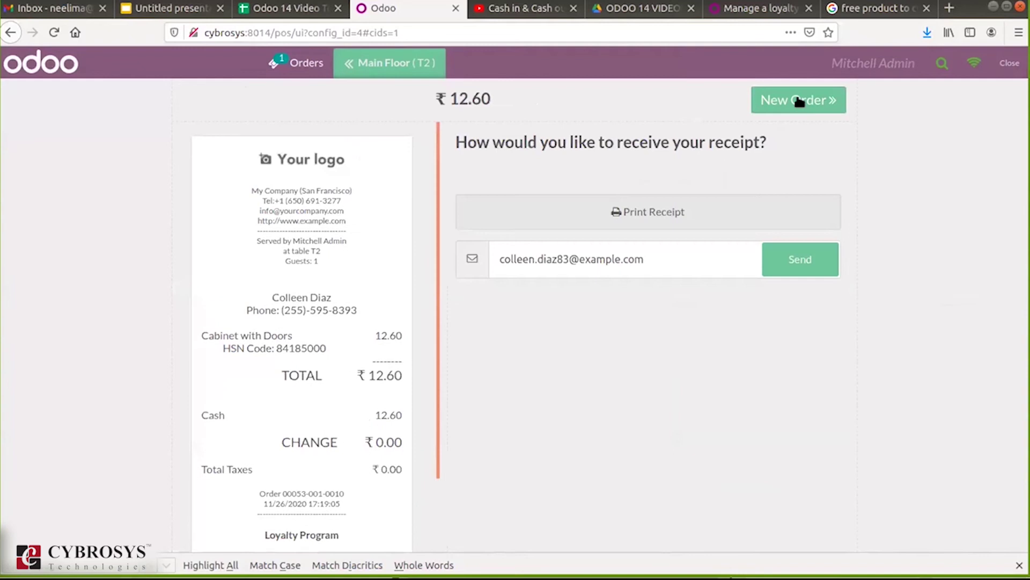
left_click(816, 103)
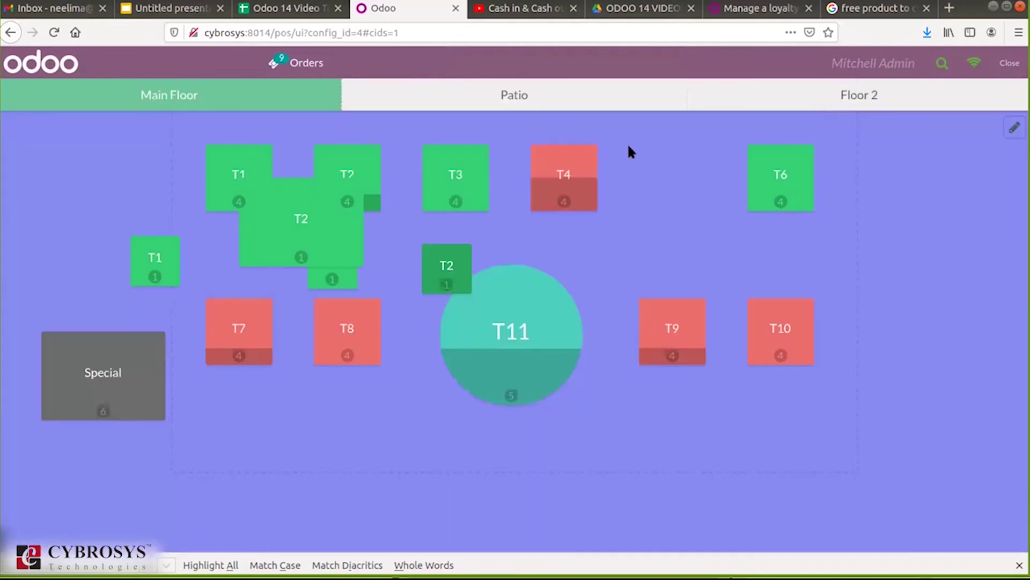
Start an order with a Pedal Bin at table T3 and check the customers' loyalty points.
left_click(464, 161)
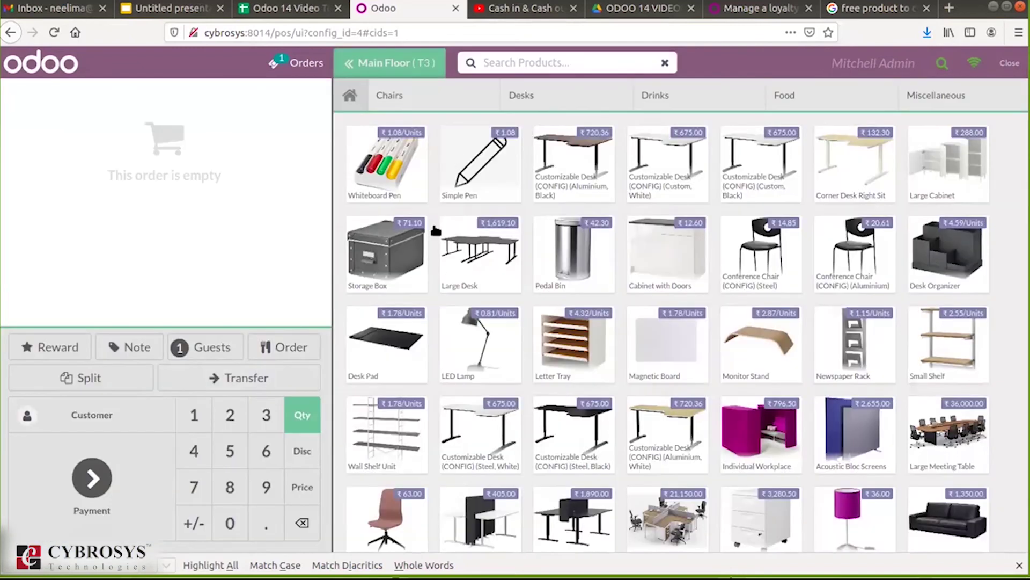
left_click(588, 251)
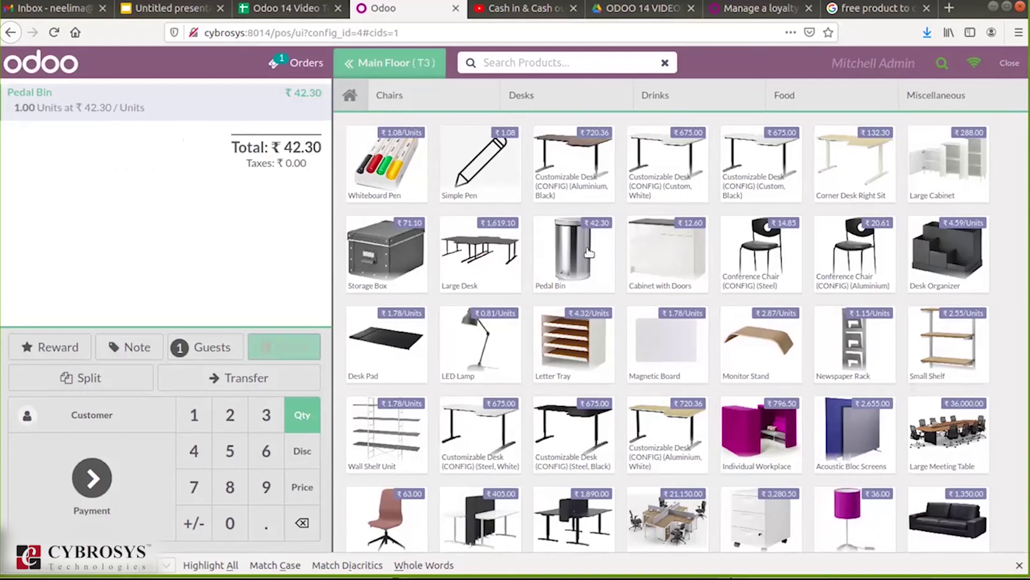
left_click(124, 410)
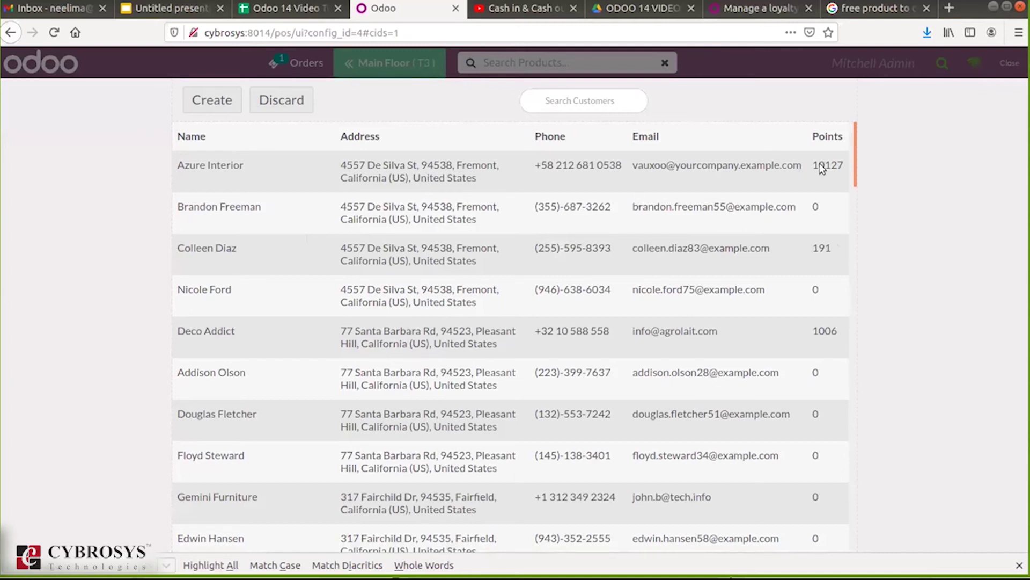
left_click(267, 106)
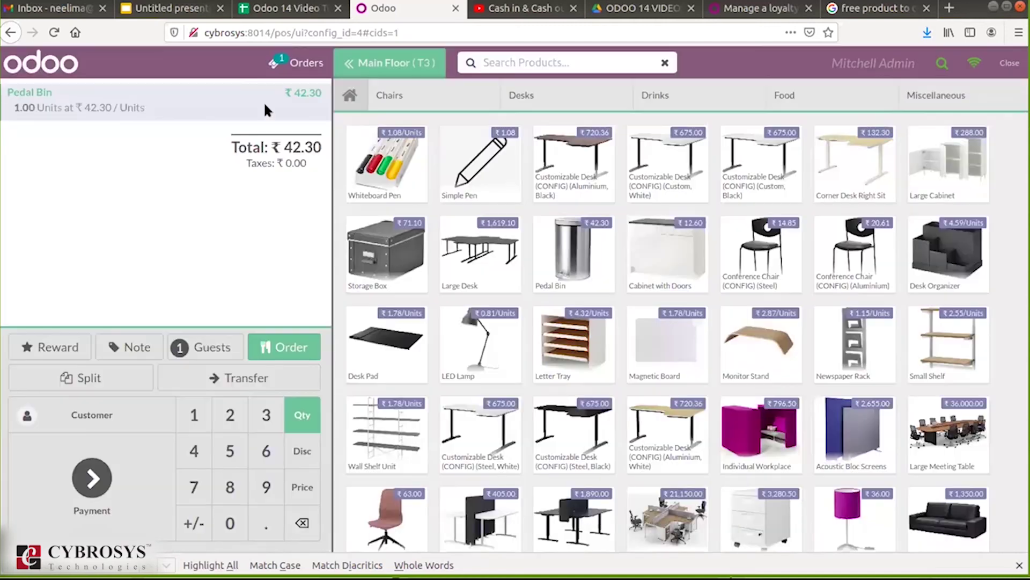
Replace the Pedal Bin with an aluminium Conference Chair and assign the customer holding 191 points to the order.
left_click(299, 523)
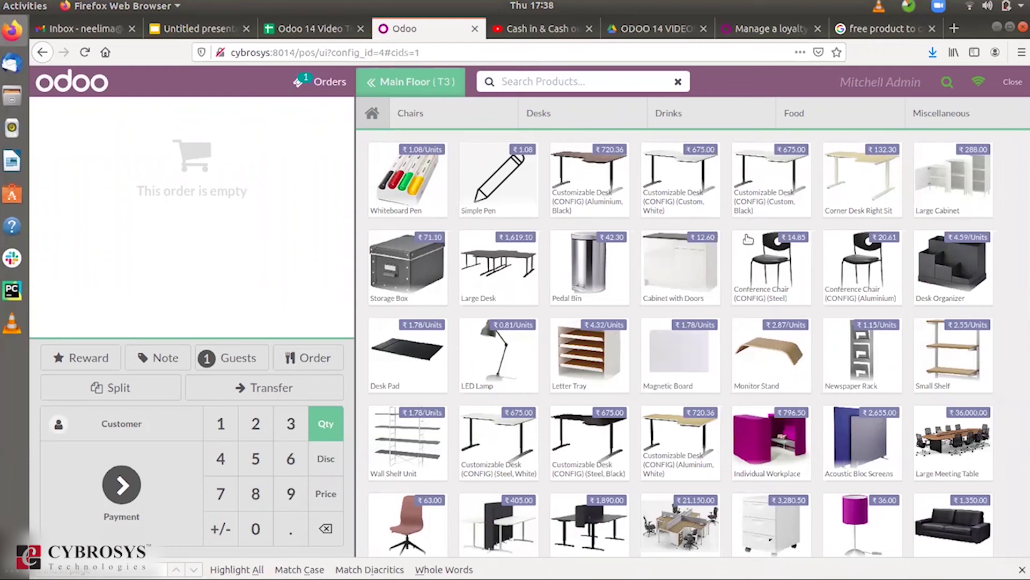
left_click(862, 263)
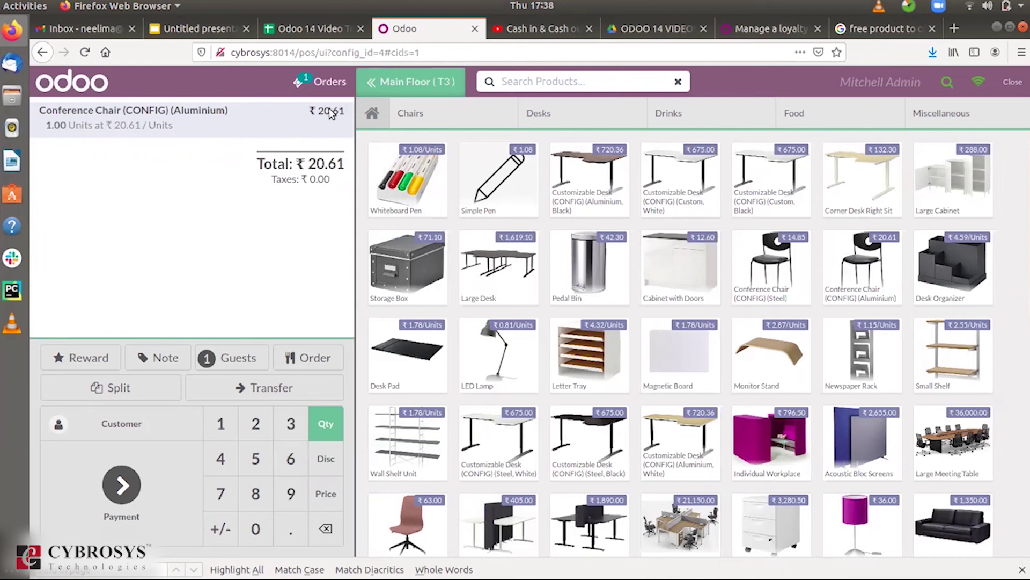
left_click(106, 433)
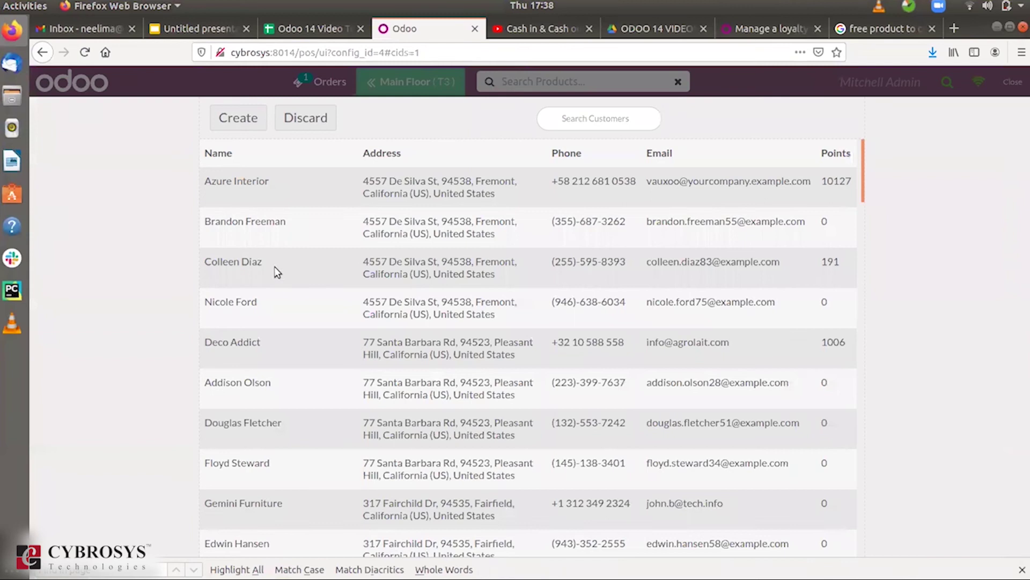
left_click(276, 272)
left_click(264, 120)
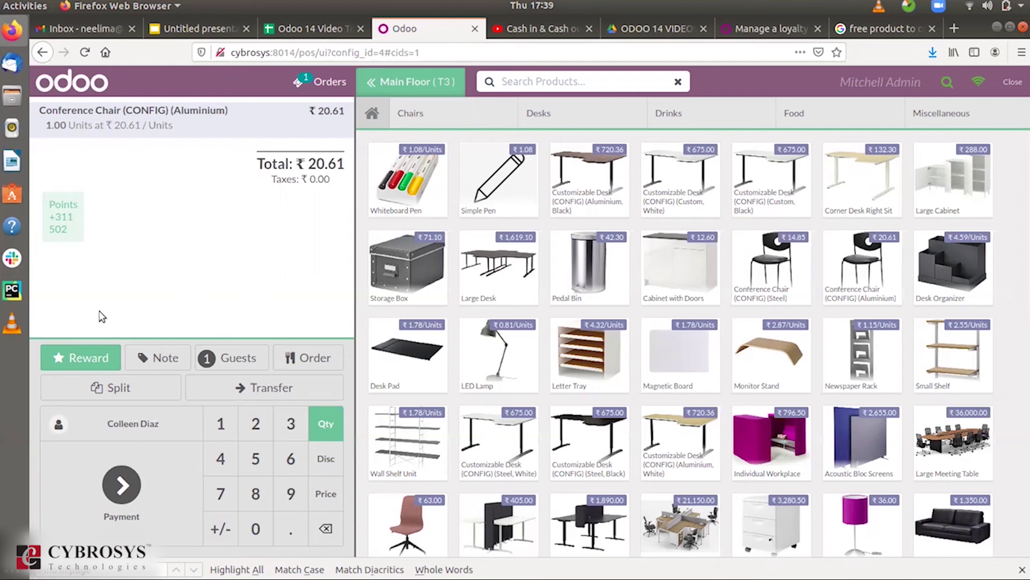
Apply the Free Pen and discount 10% rewards to the T3 order.
left_click(91, 358)
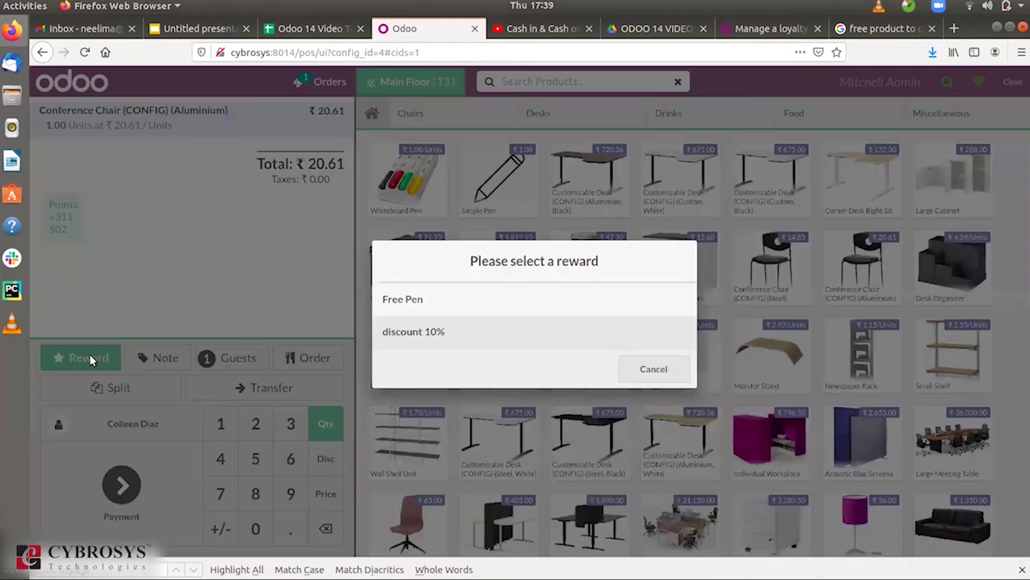
left_click(434, 303)
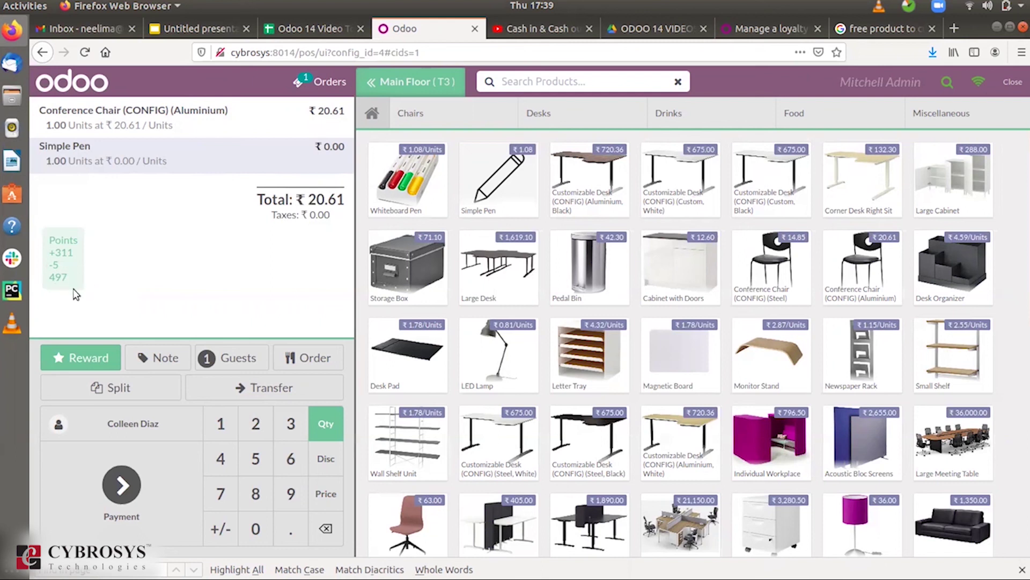
left_click(73, 362)
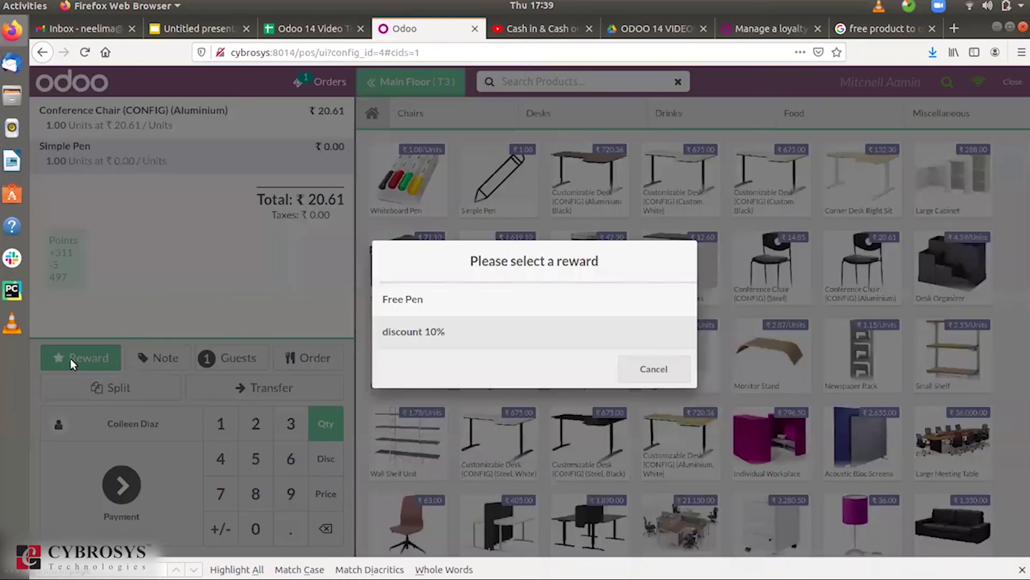
left_click(426, 336)
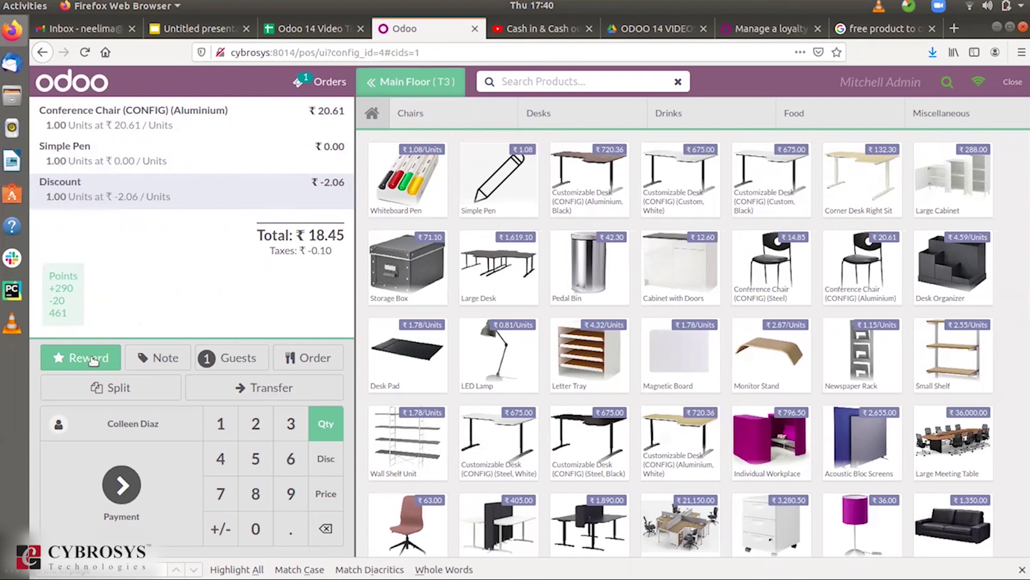
Pay the T3 order in cash, validate the payment, and return to the floor plan for a new order.
left_click(116, 487)
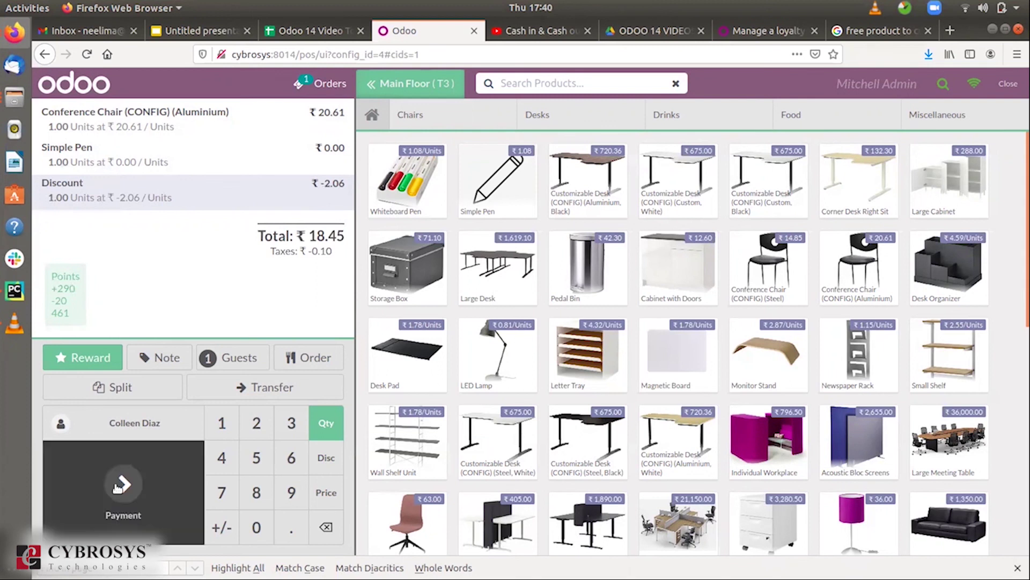
left_click(427, 168)
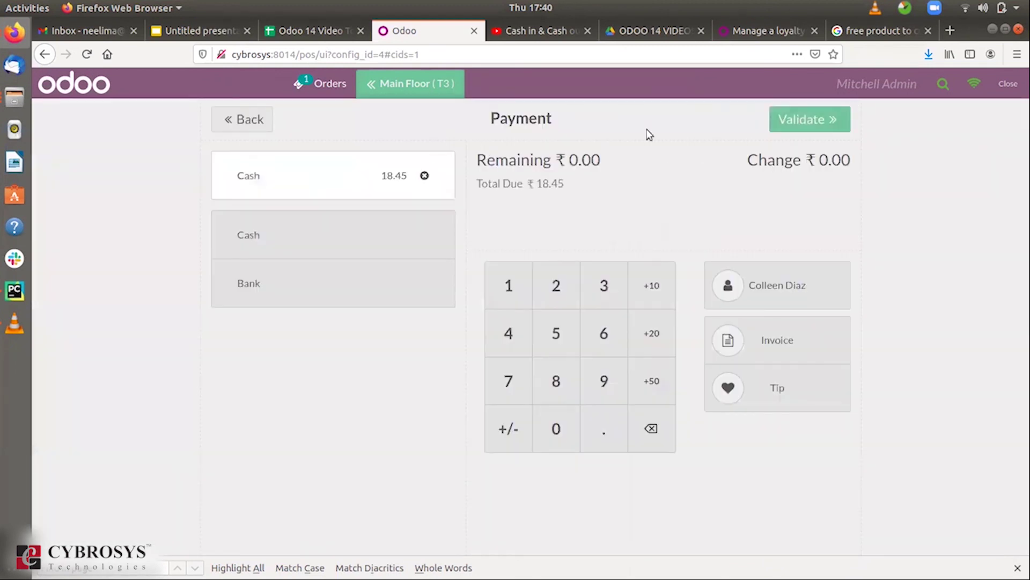
left_click(793, 126)
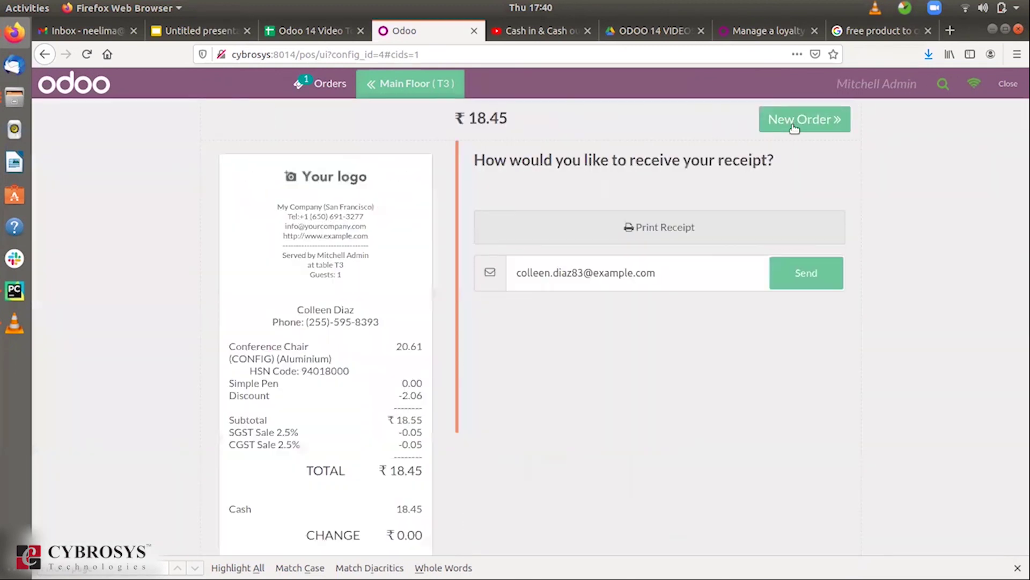
left_click(794, 128)
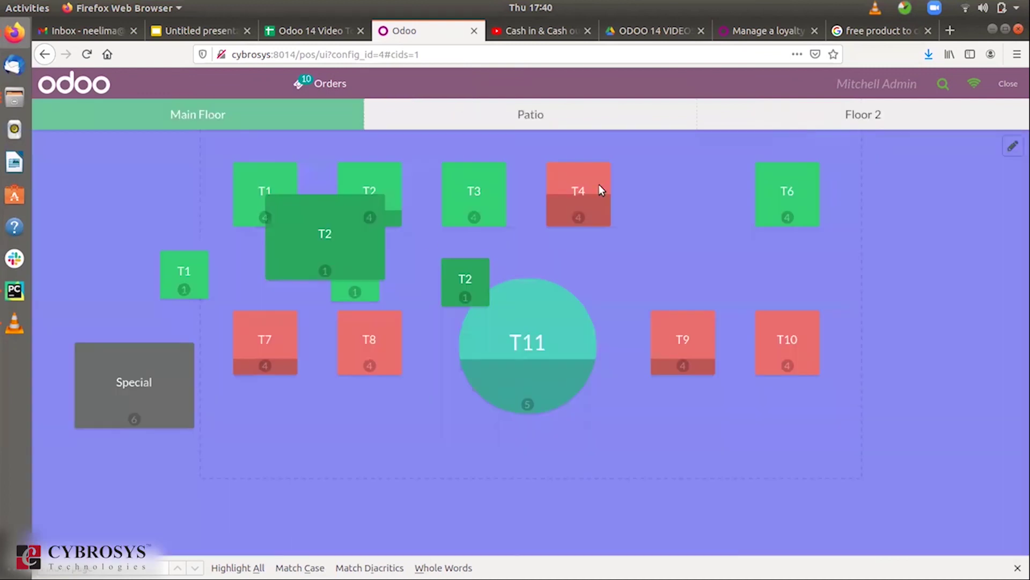
Open table T2, check the updated loyalty points in the customer list, and leave it without choosing a customer.
left_click(356, 239)
left_click(123, 422)
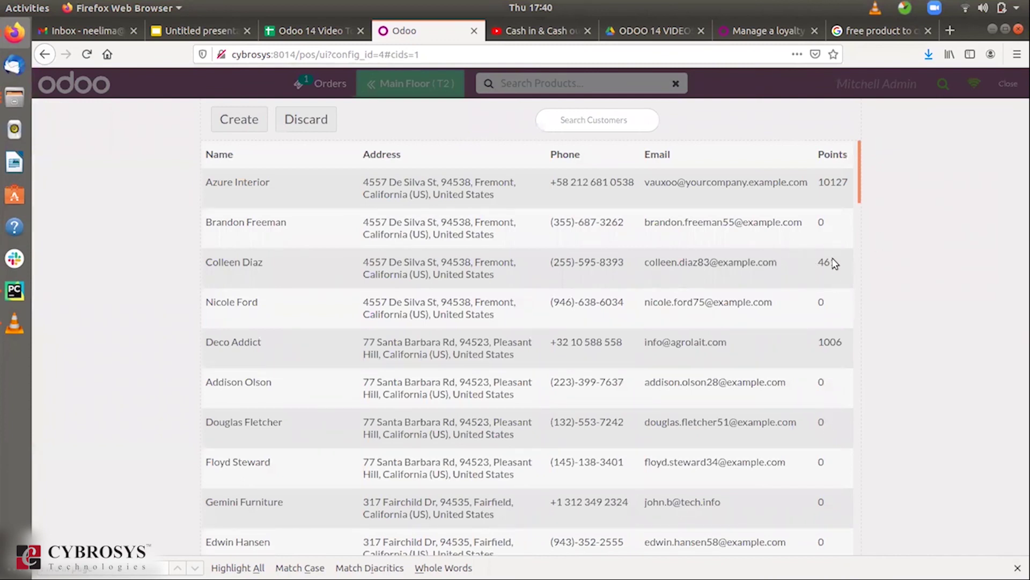
left_click(305, 129)
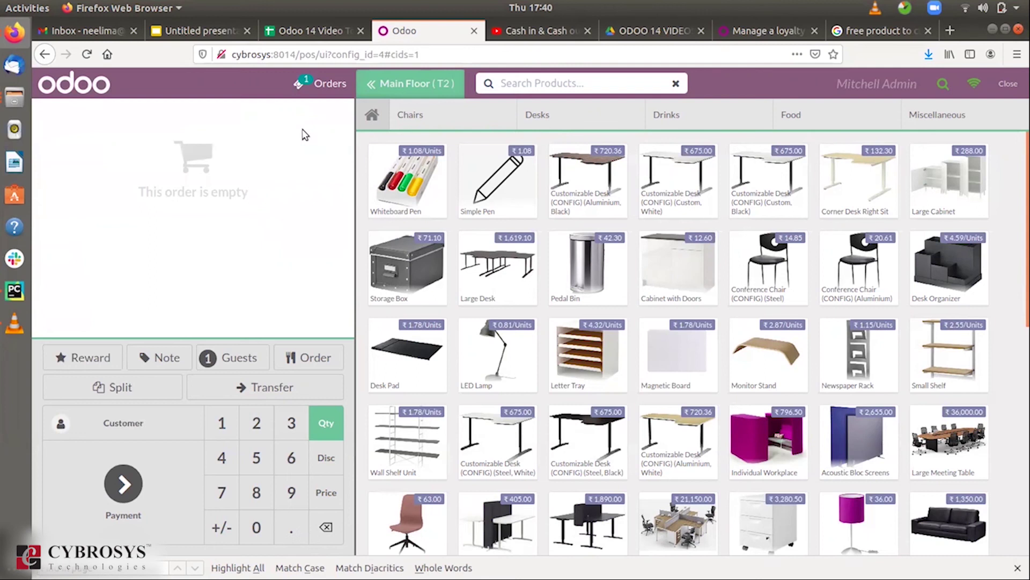